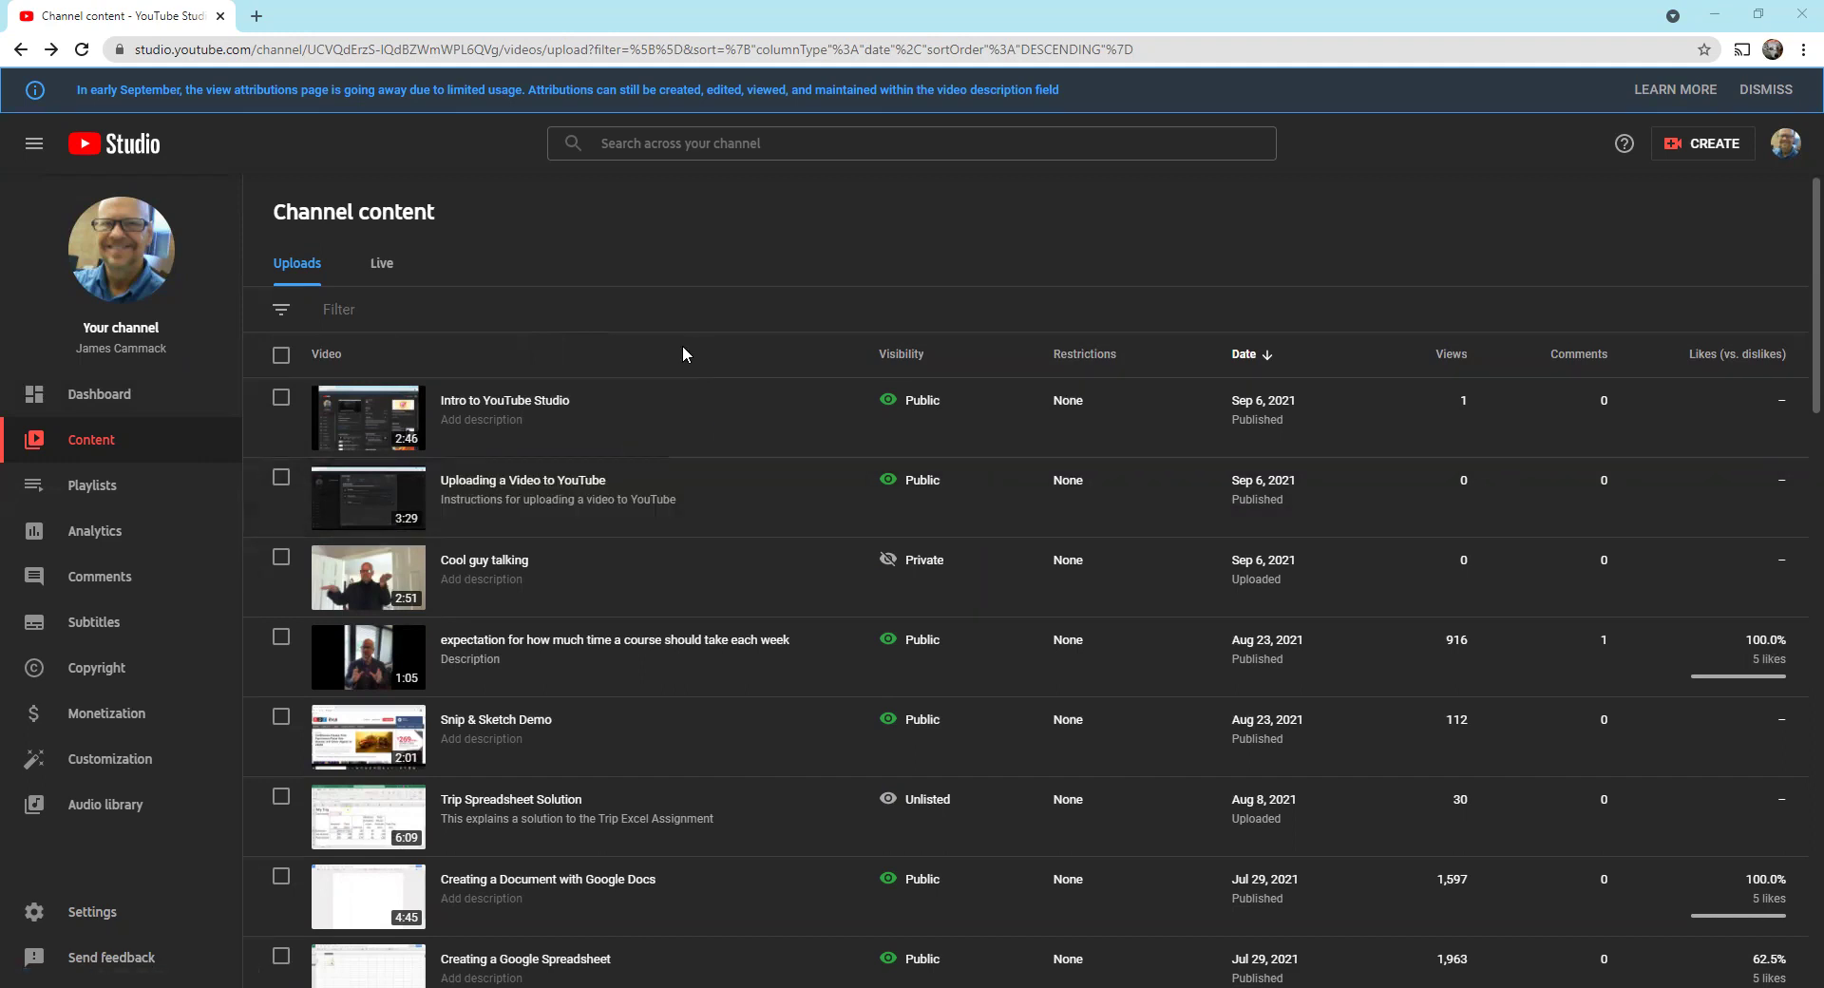
Open the "Uploading a Video to YouTube" video for editing and go to its video editor.
mouse_move(390, 509)
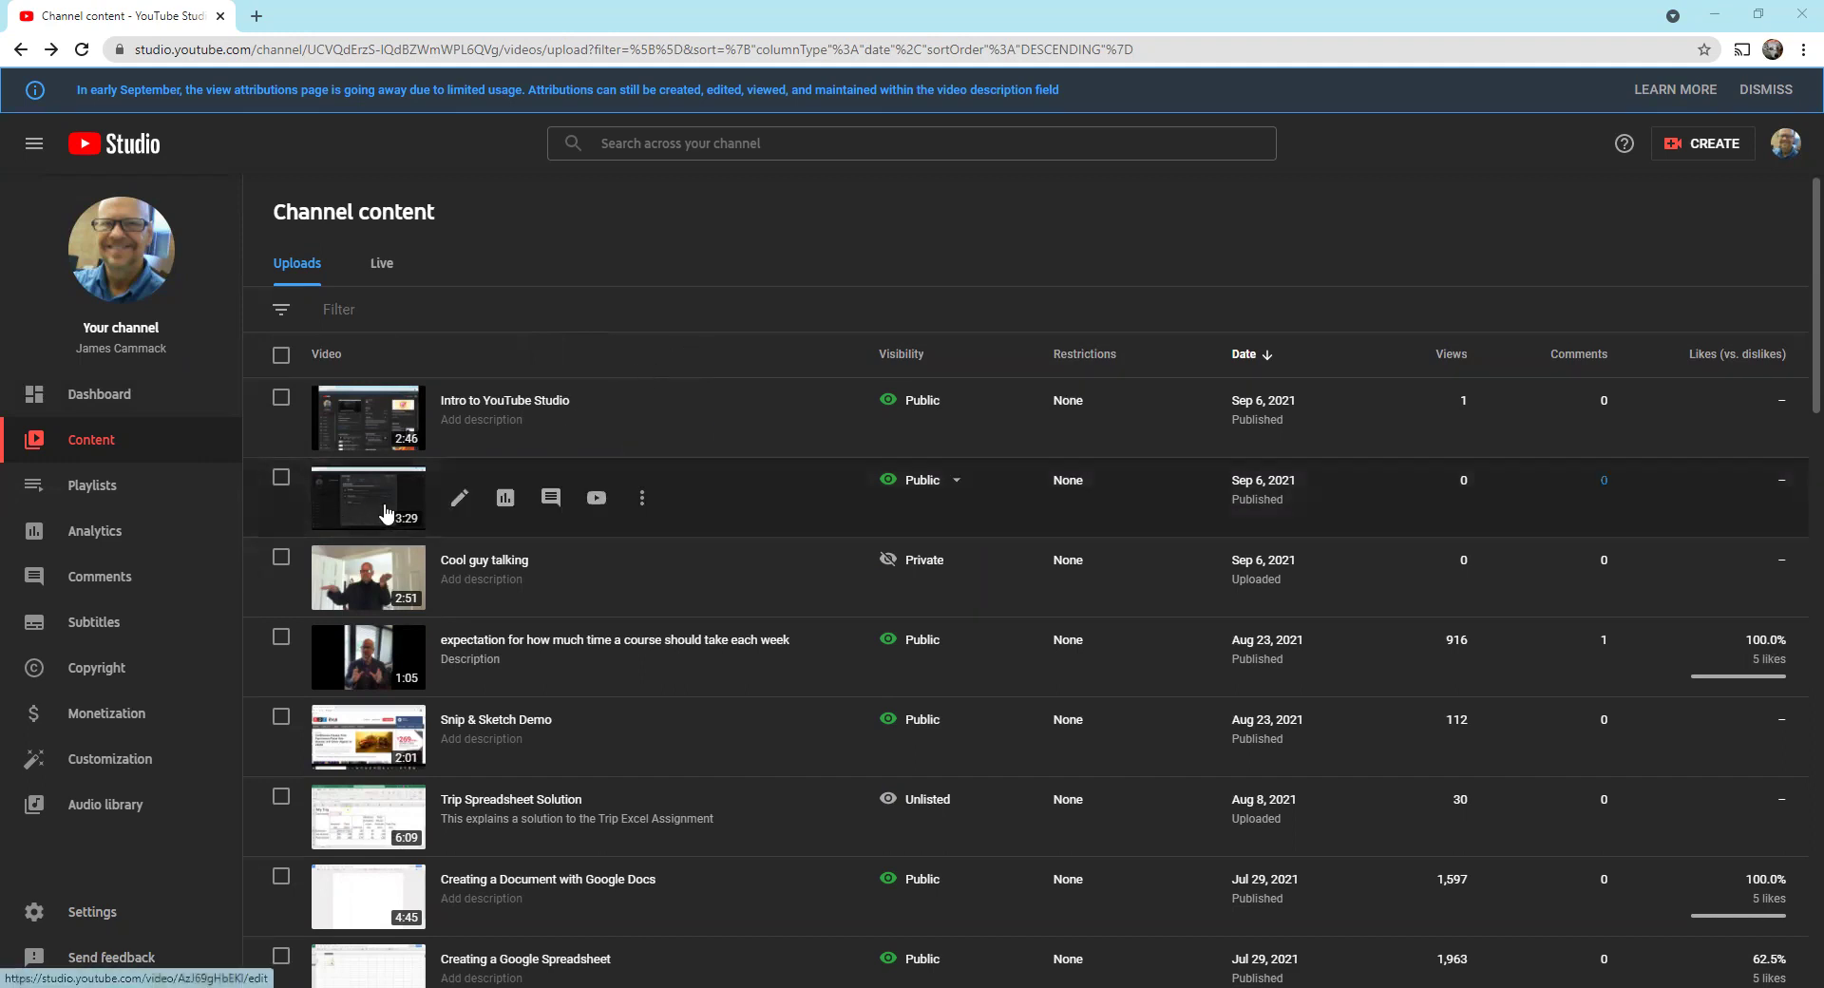
left_click(460, 501)
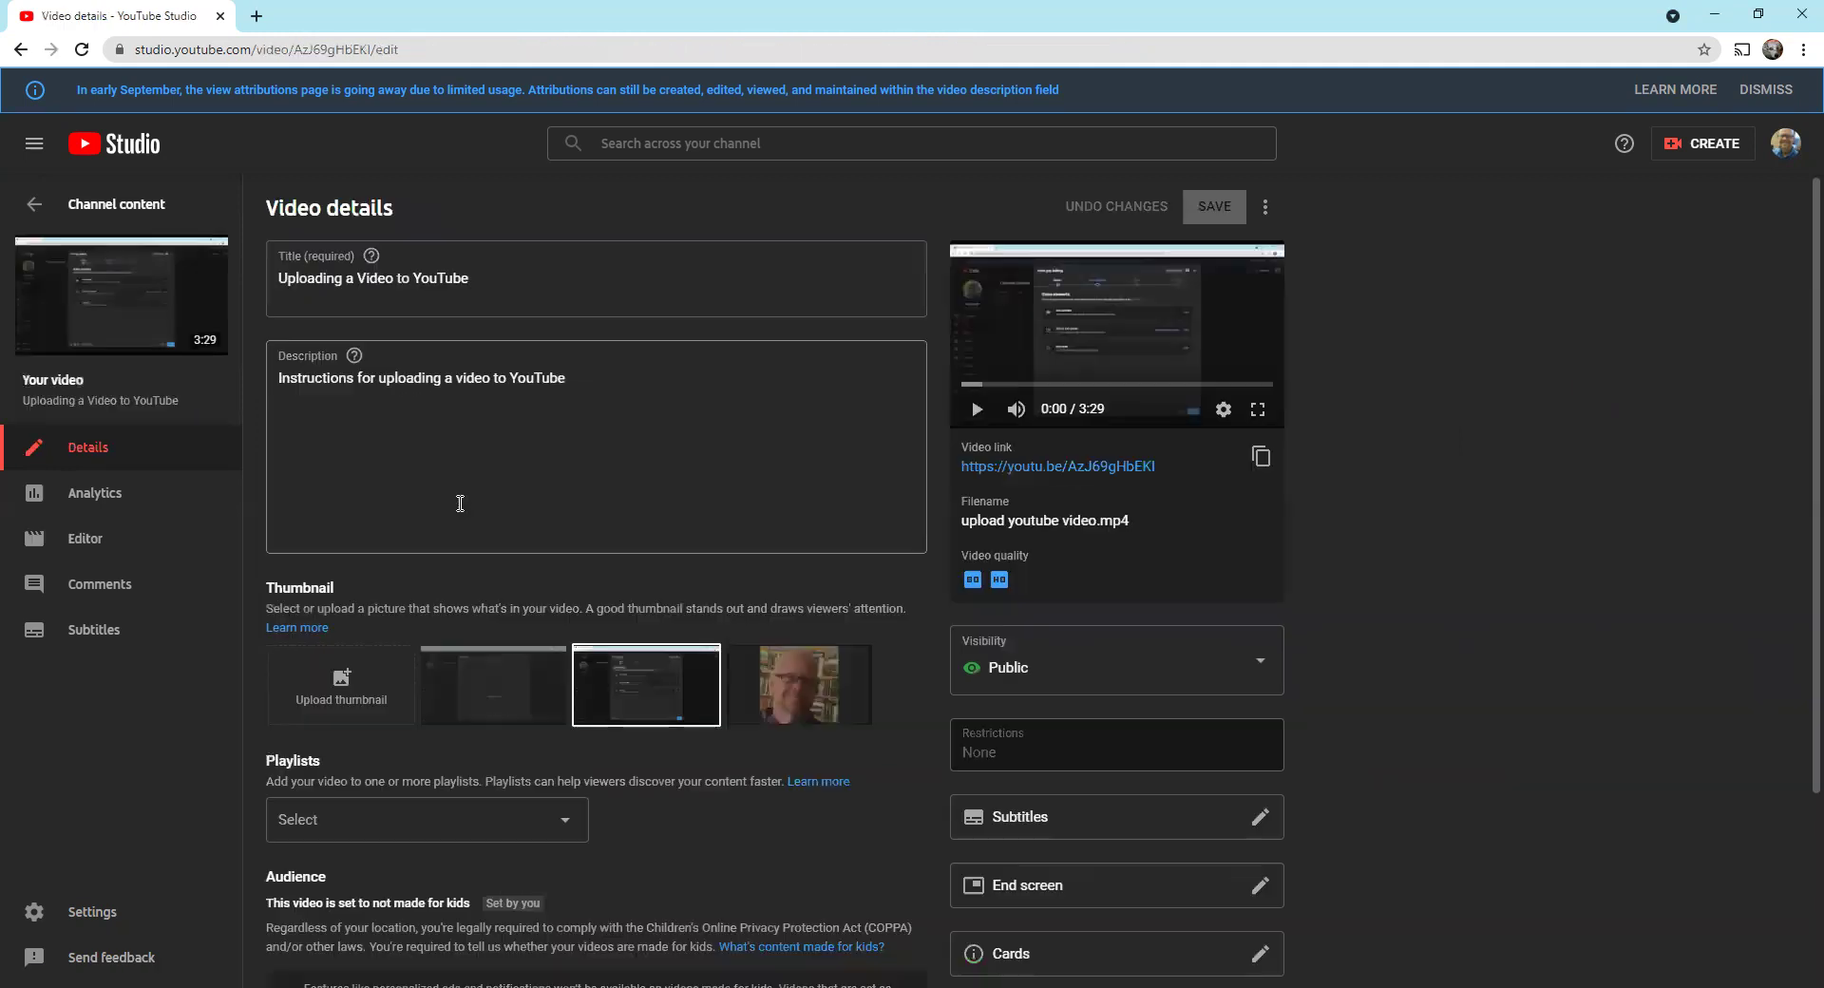
left_click(93, 551)
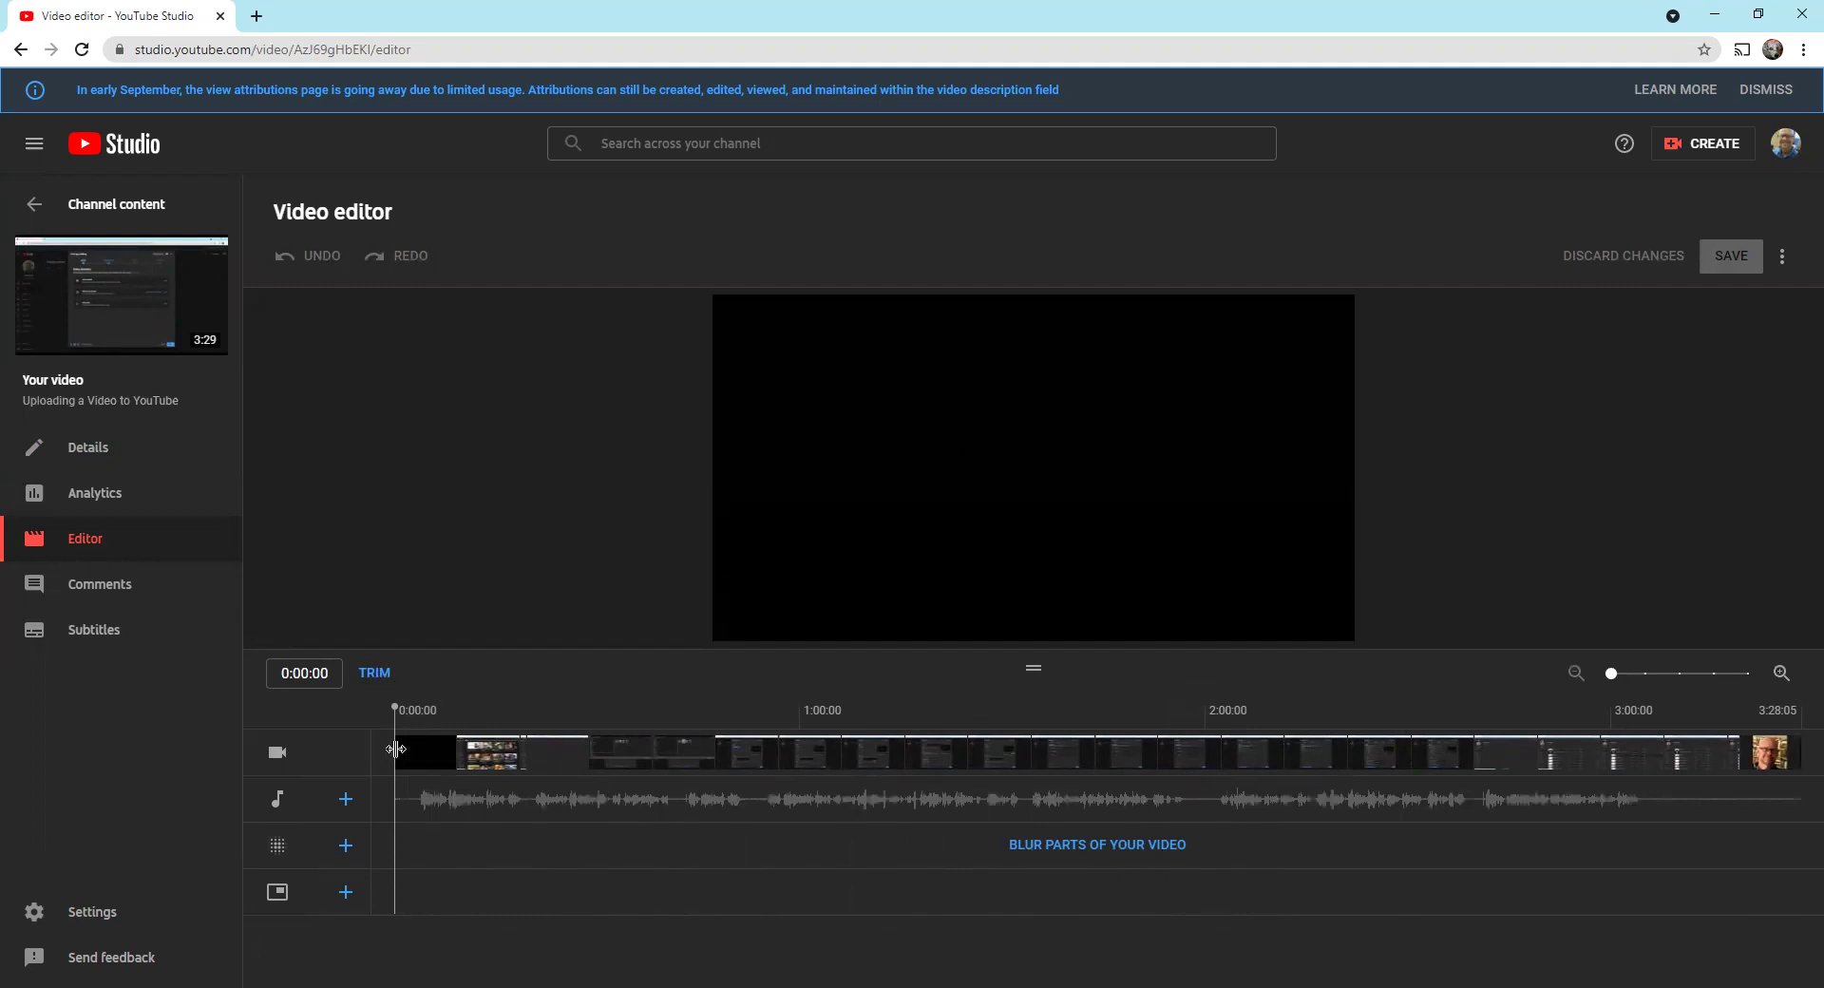
Scrub the timeline, play short samples from about 1:11 and 0:27, and return the playhead to the start.
left_click_drag(396, 752, 880, 766)
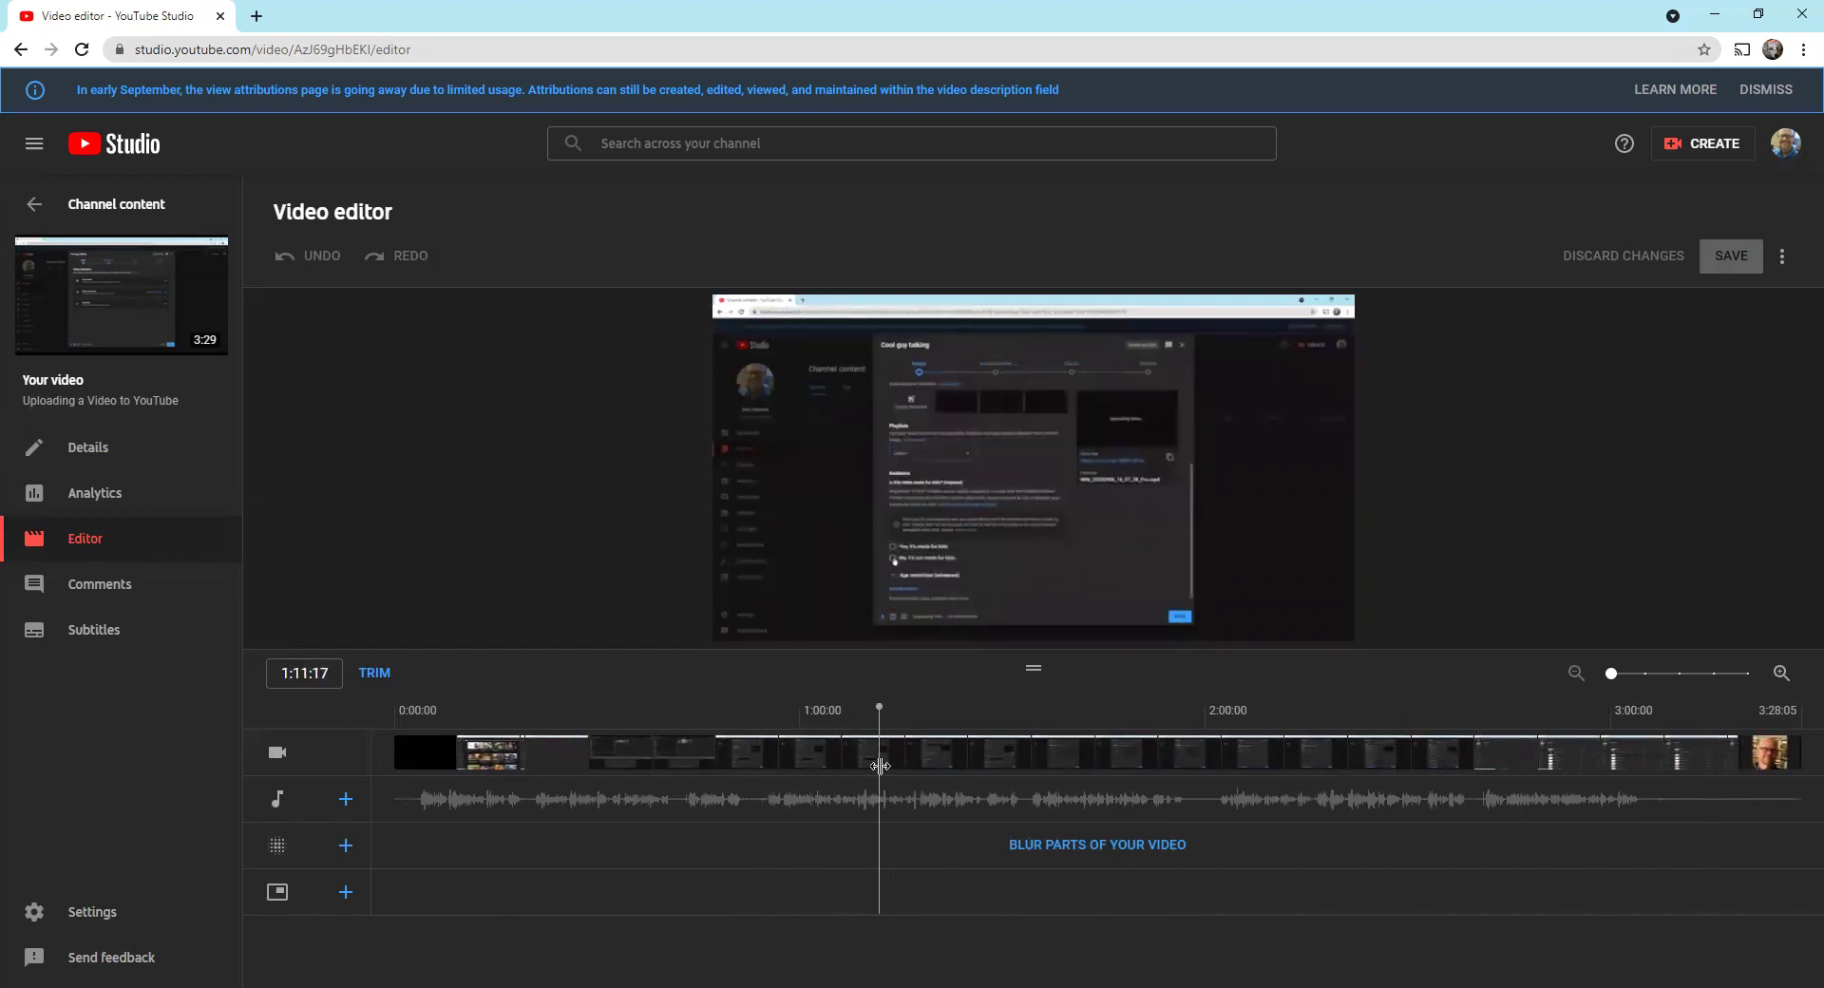
mouse_move(859, 532)
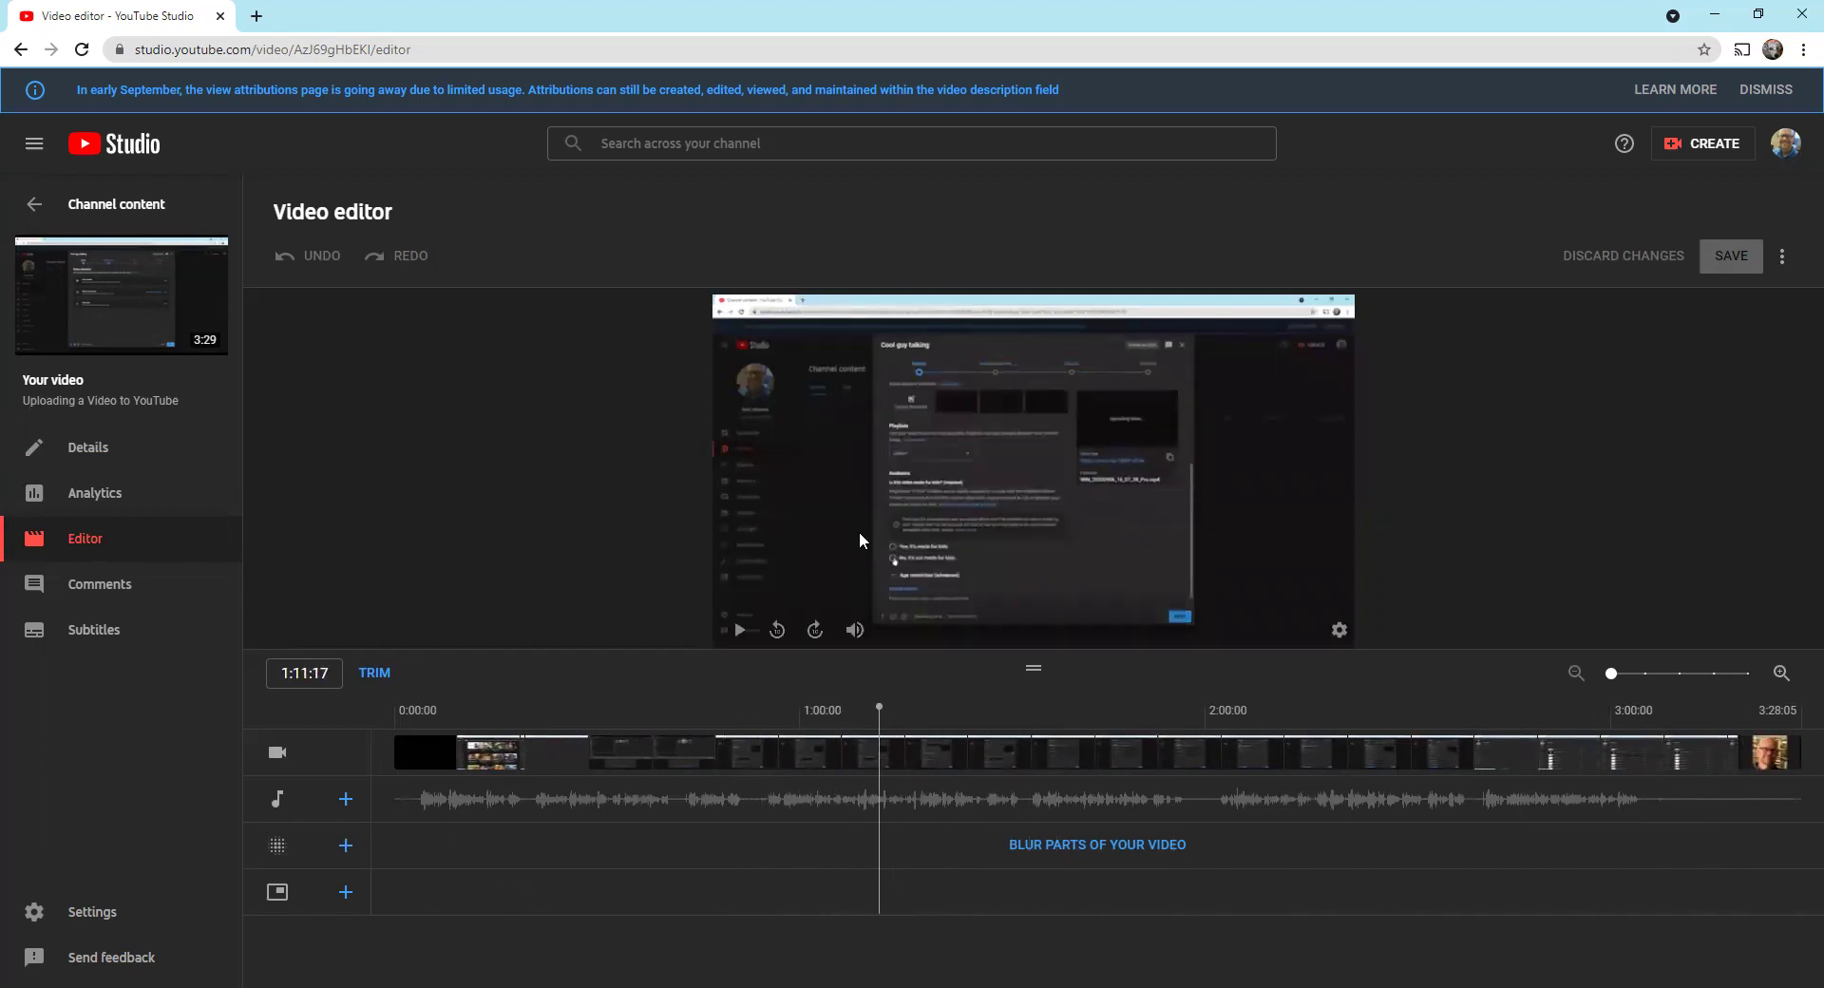
left_click(739, 631)
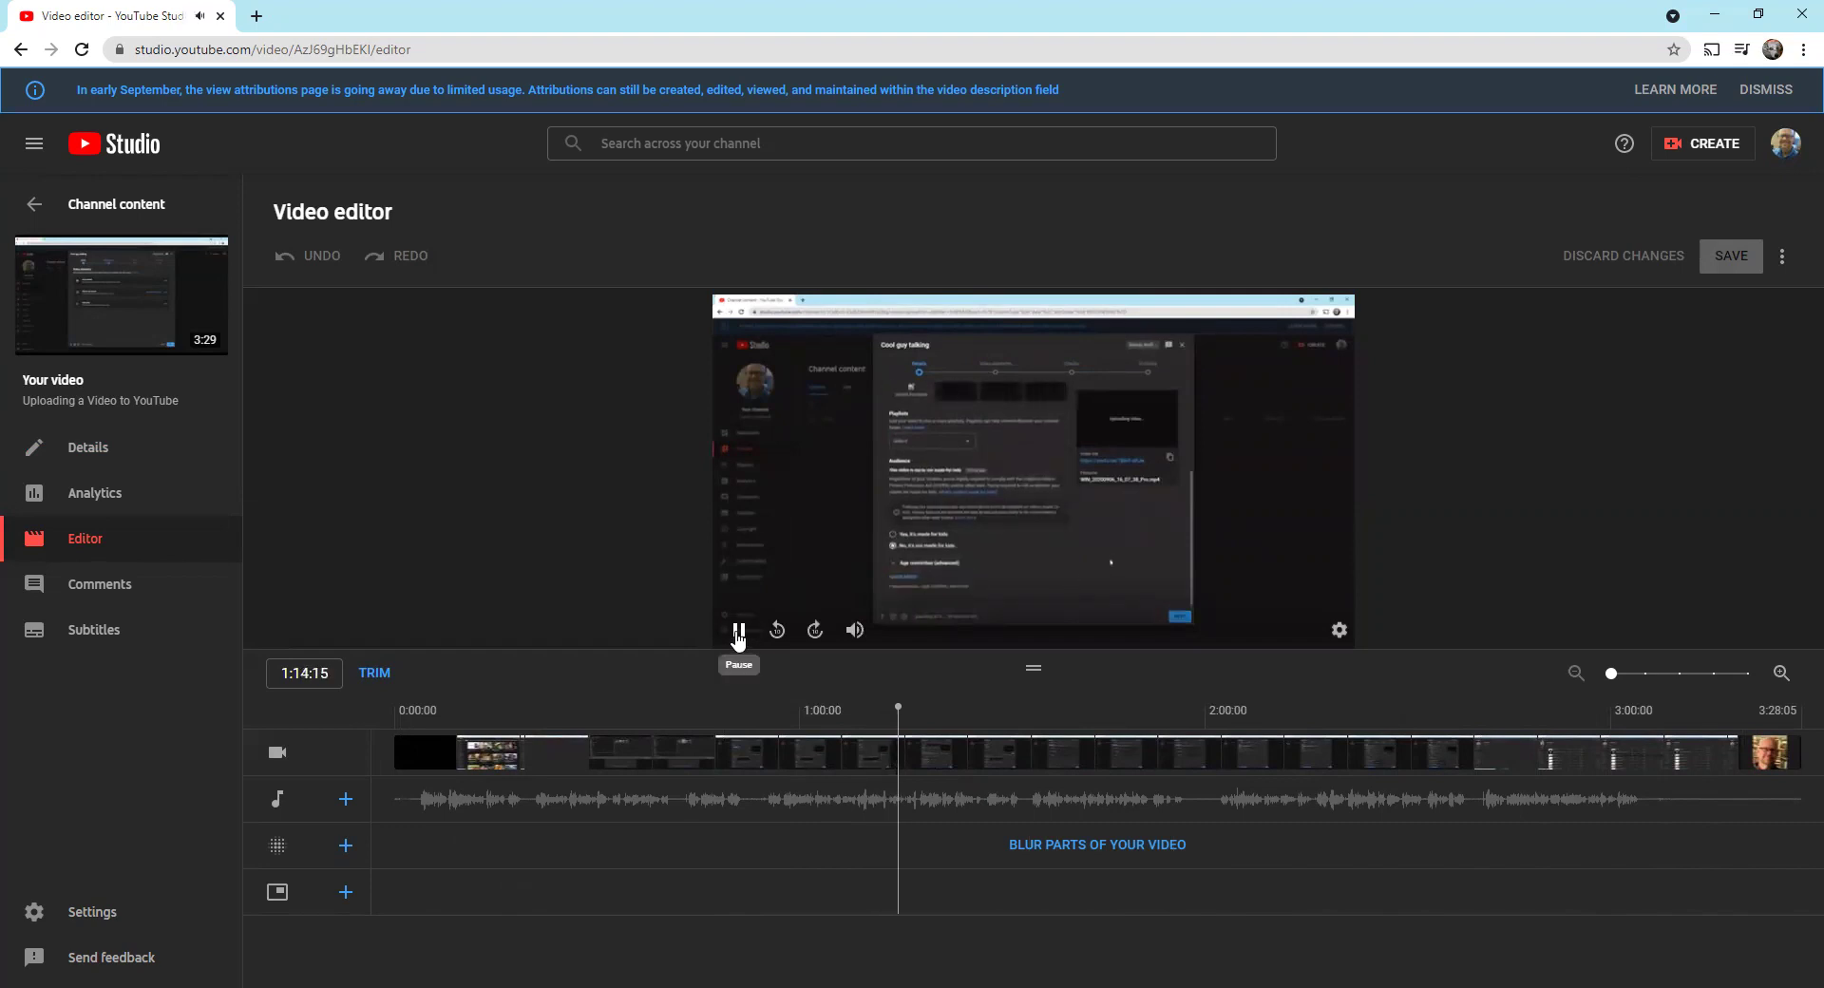
left_click(740, 631)
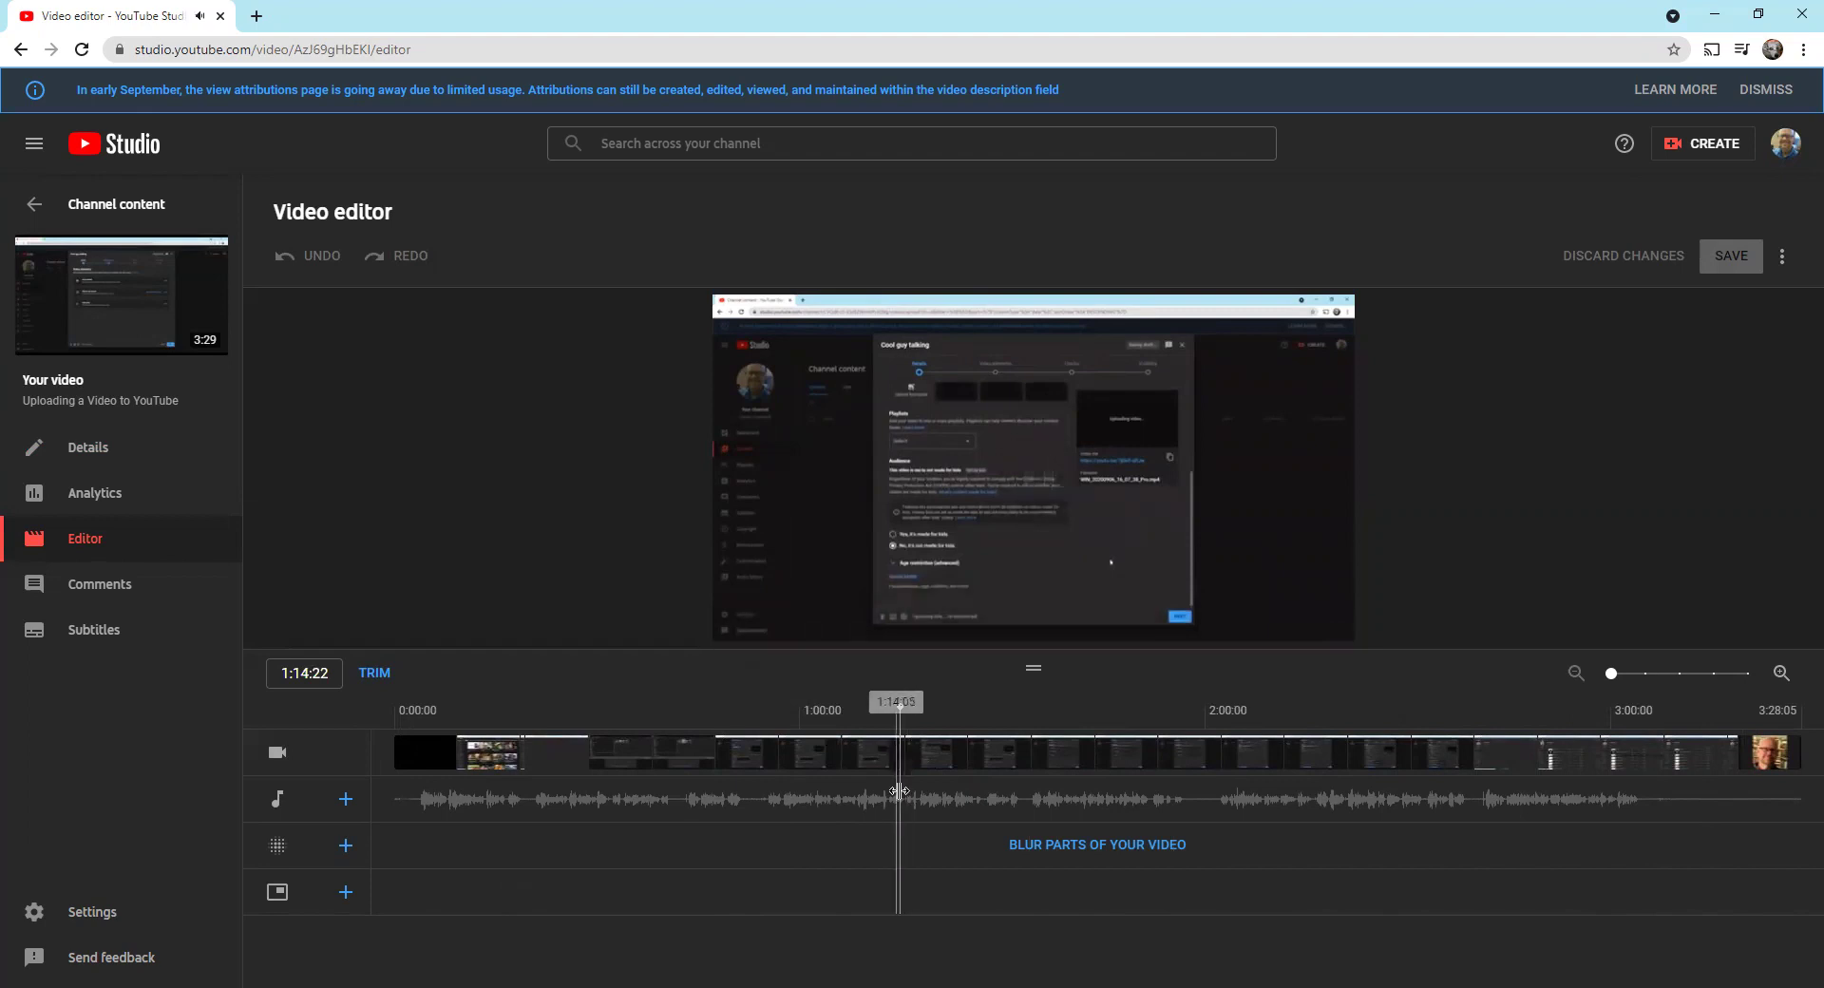
left_click_drag(899, 793, 577, 793)
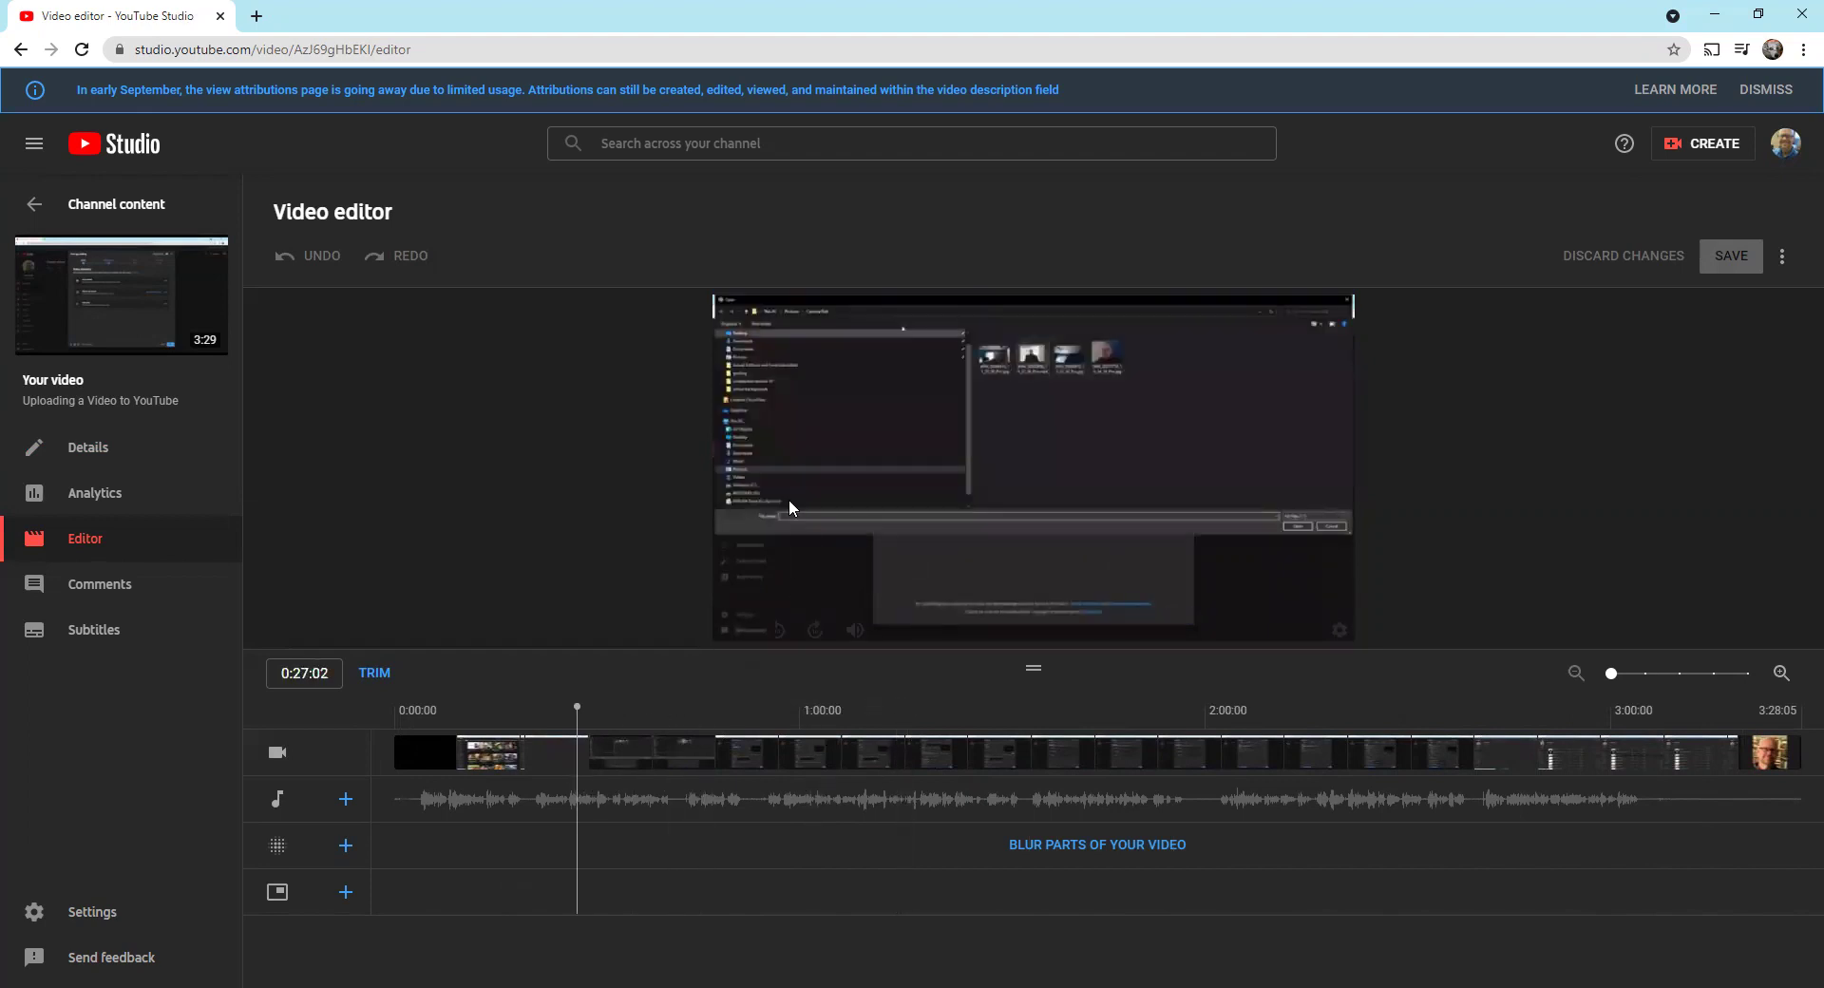
left_click(740, 631)
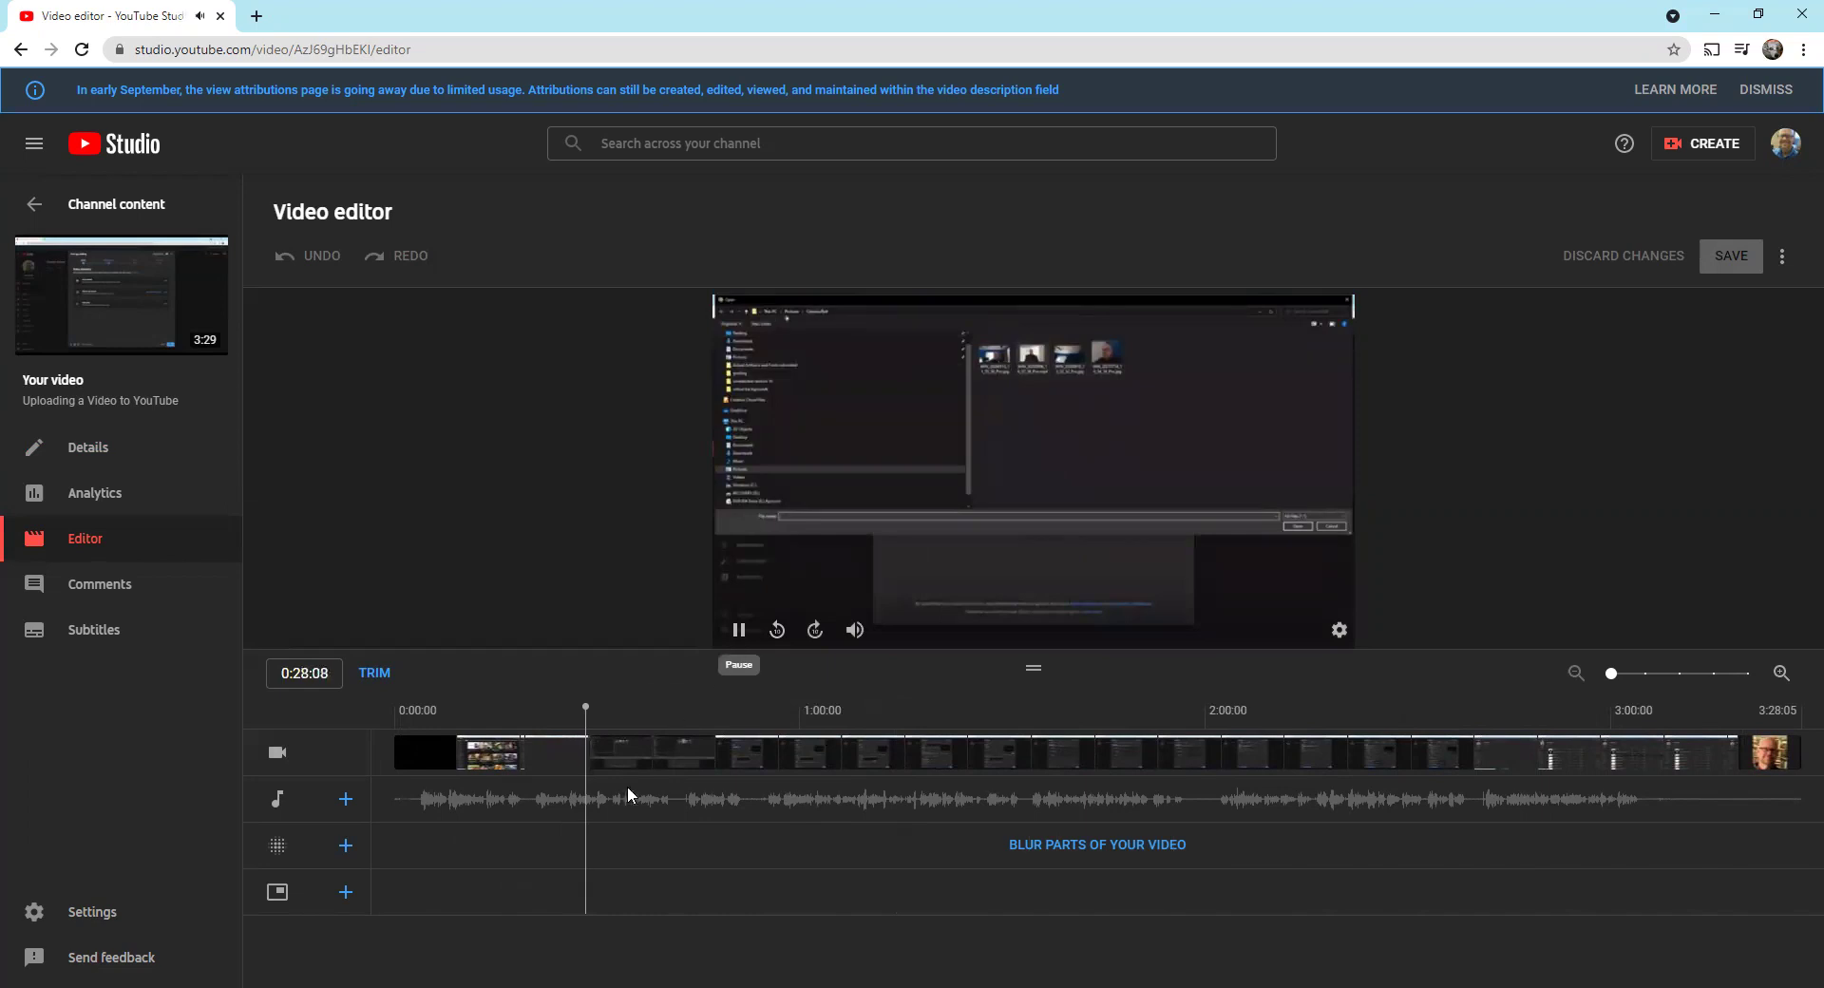
left_click(739, 630)
left_click_drag(576, 836, 377, 833)
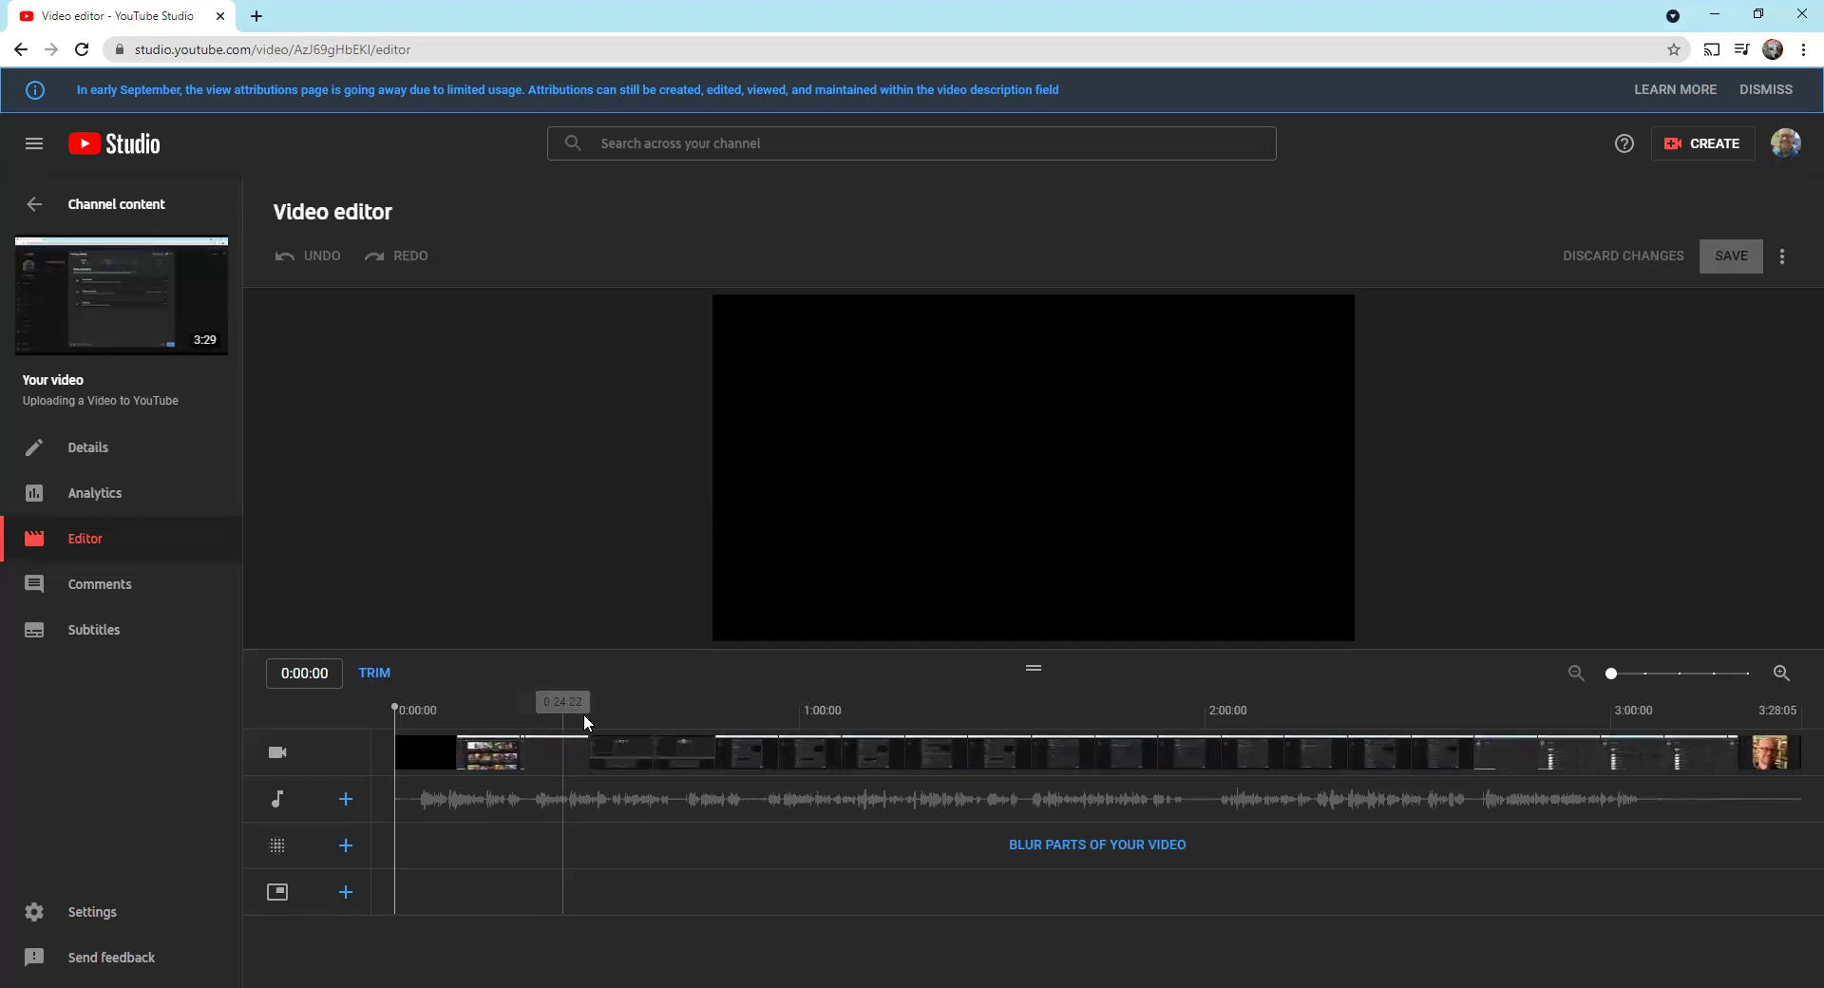
Play the opening of the video repeatedly from 0:00 to find where the speech begins.
mouse_move(862, 537)
left_click(739, 630)
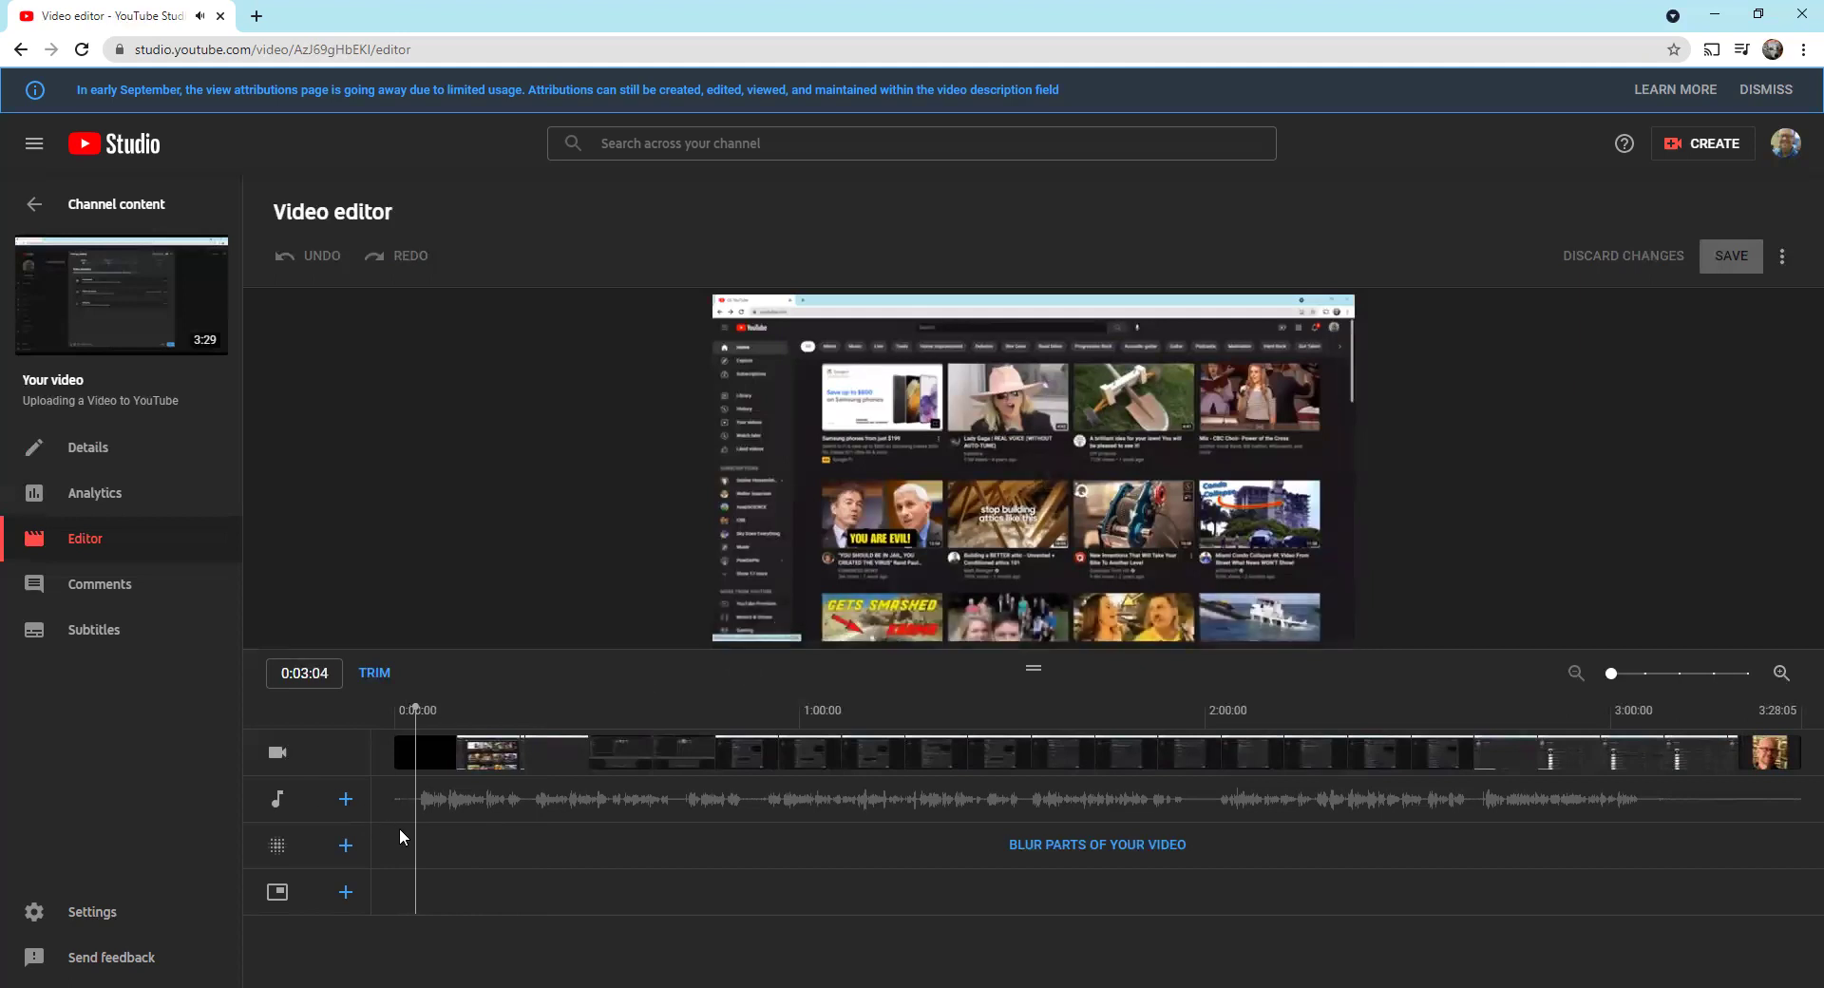
left_click_drag(412, 842, 380, 840)
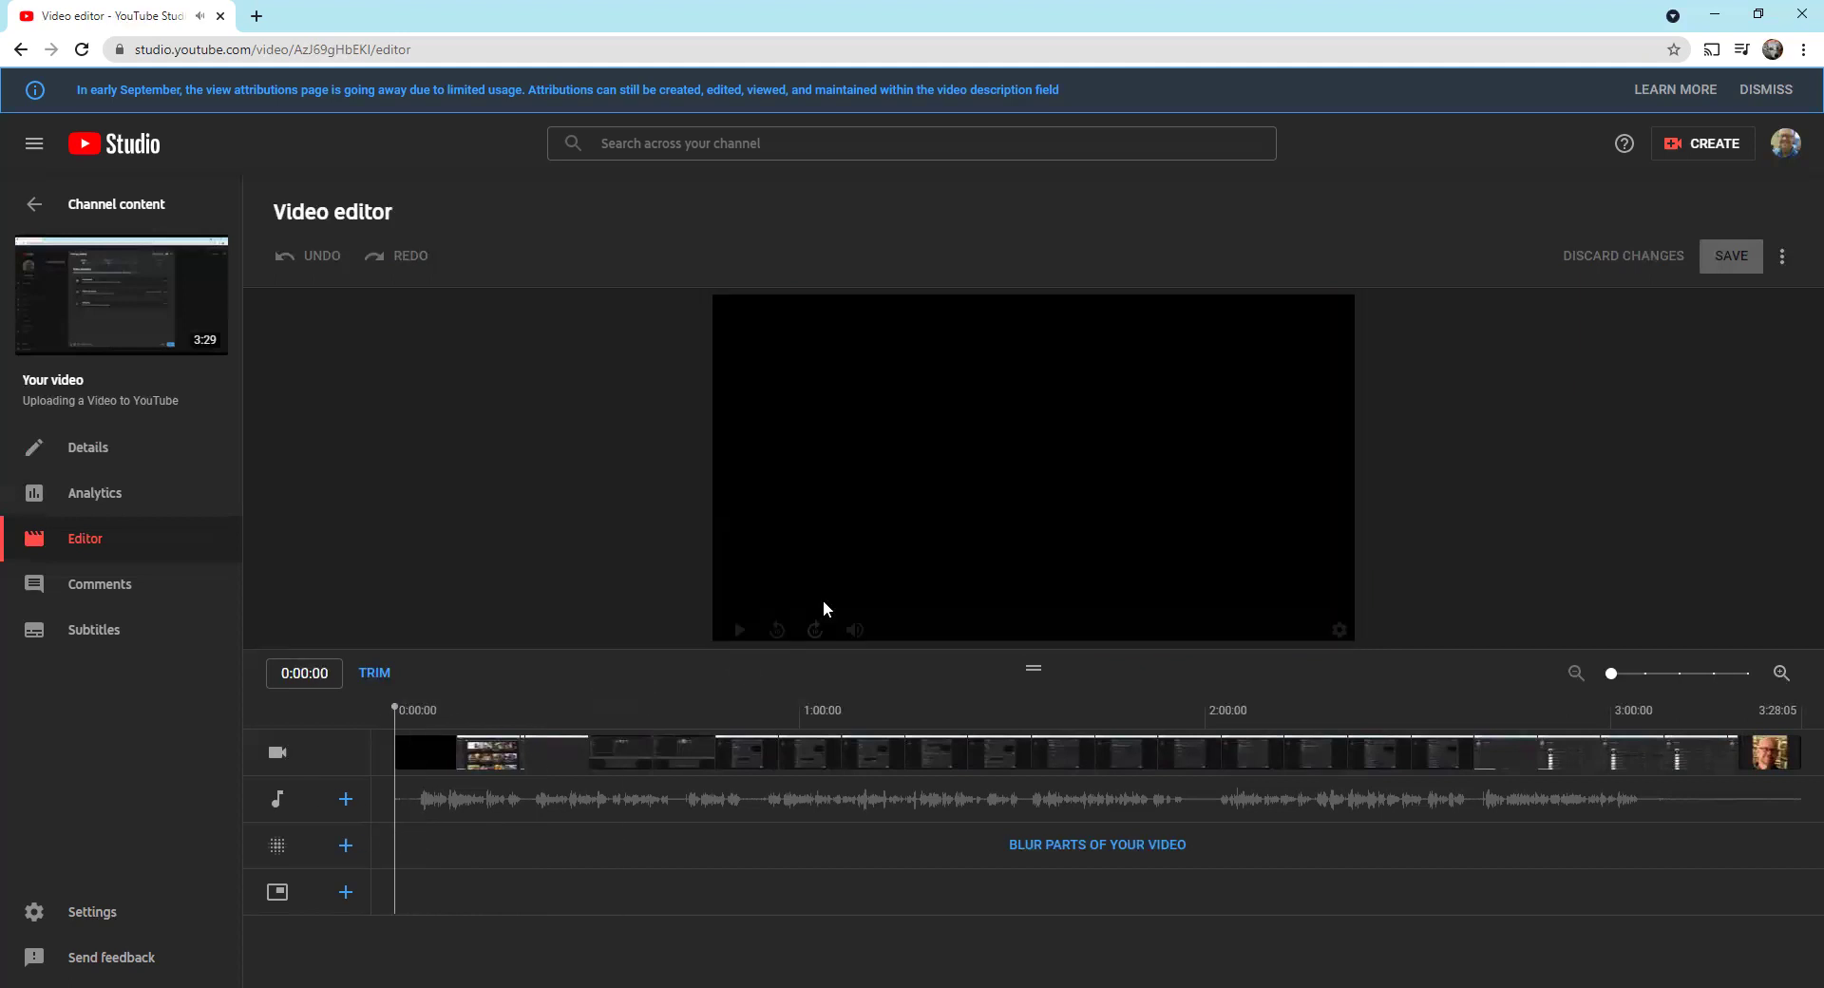
left_click(739, 630)
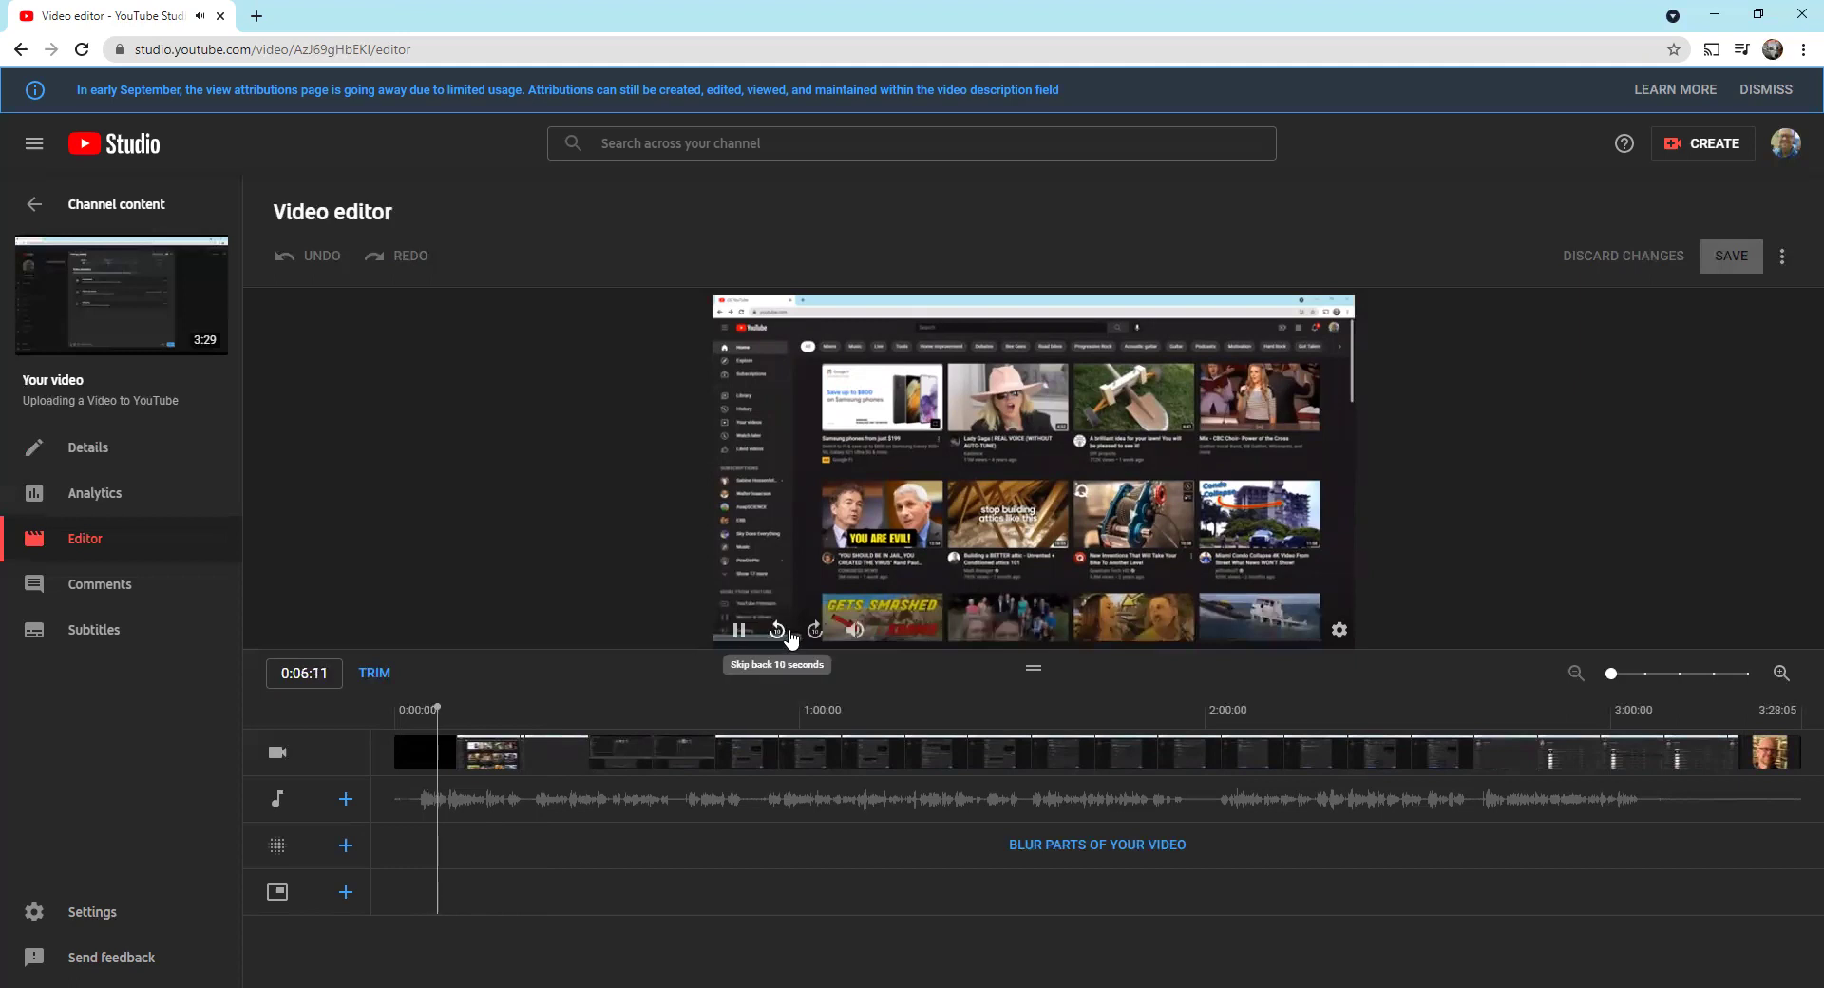
left_click(762, 633)
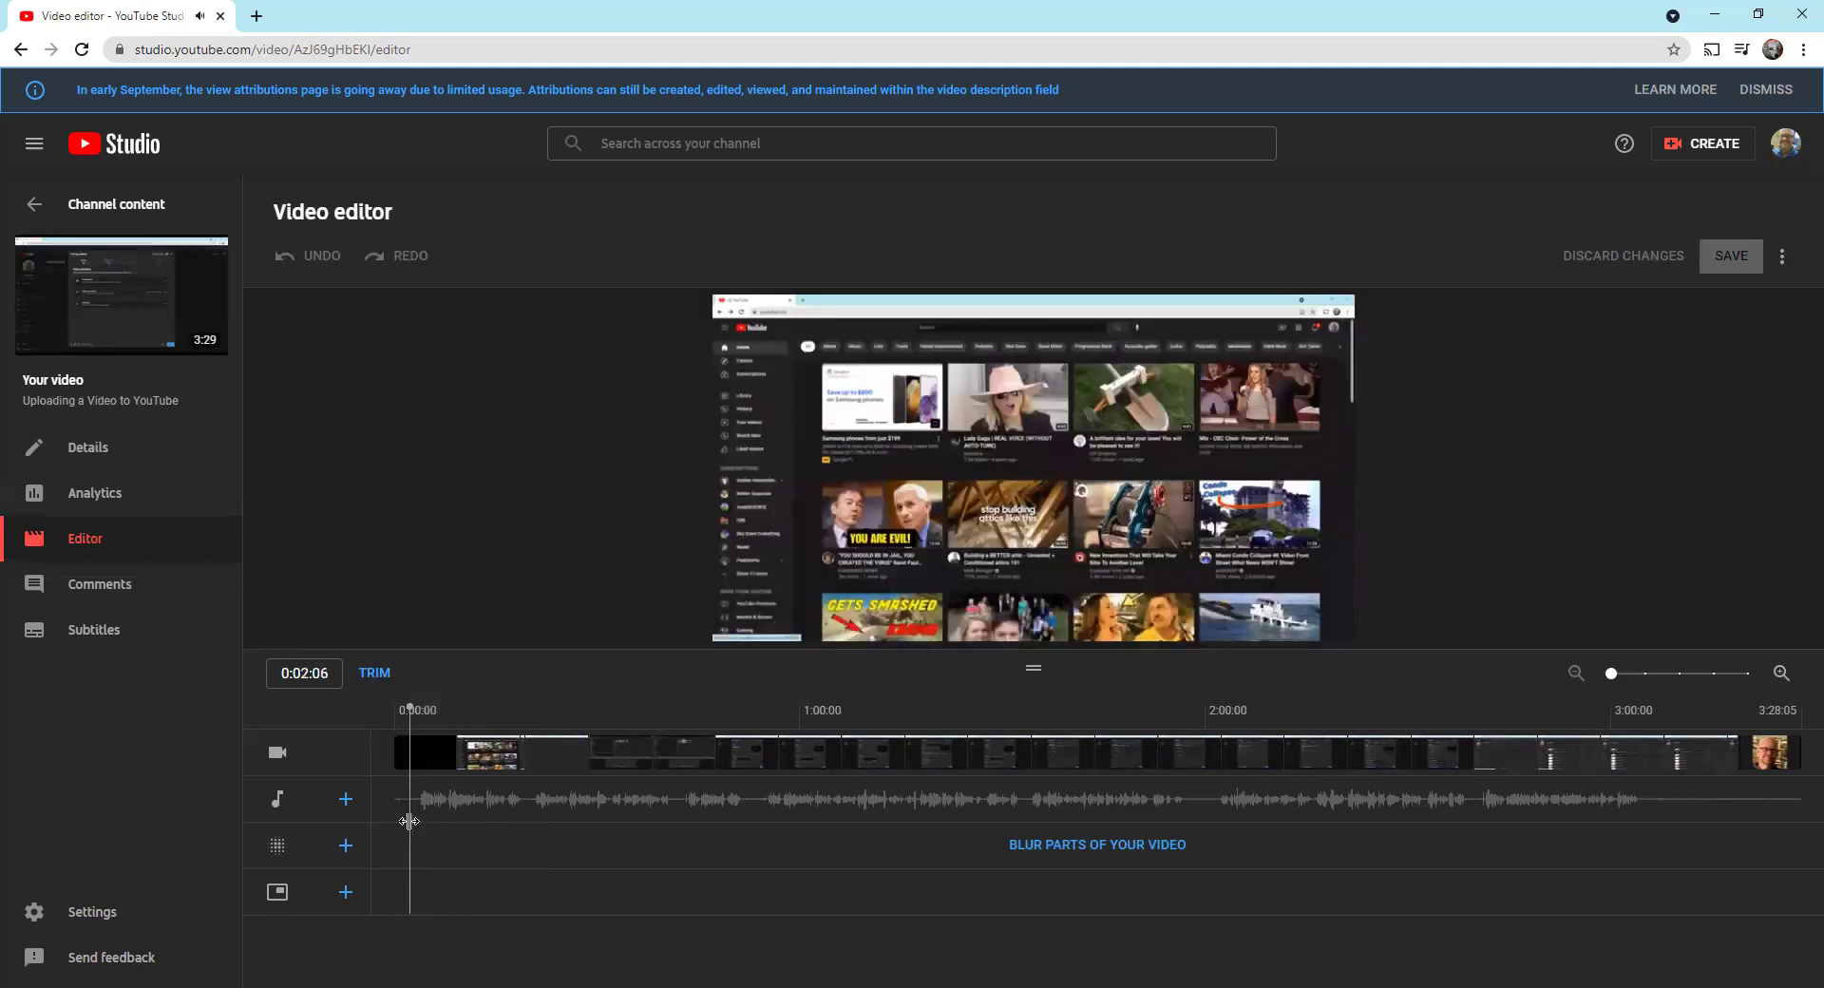
left_click_drag(409, 821, 384, 817)
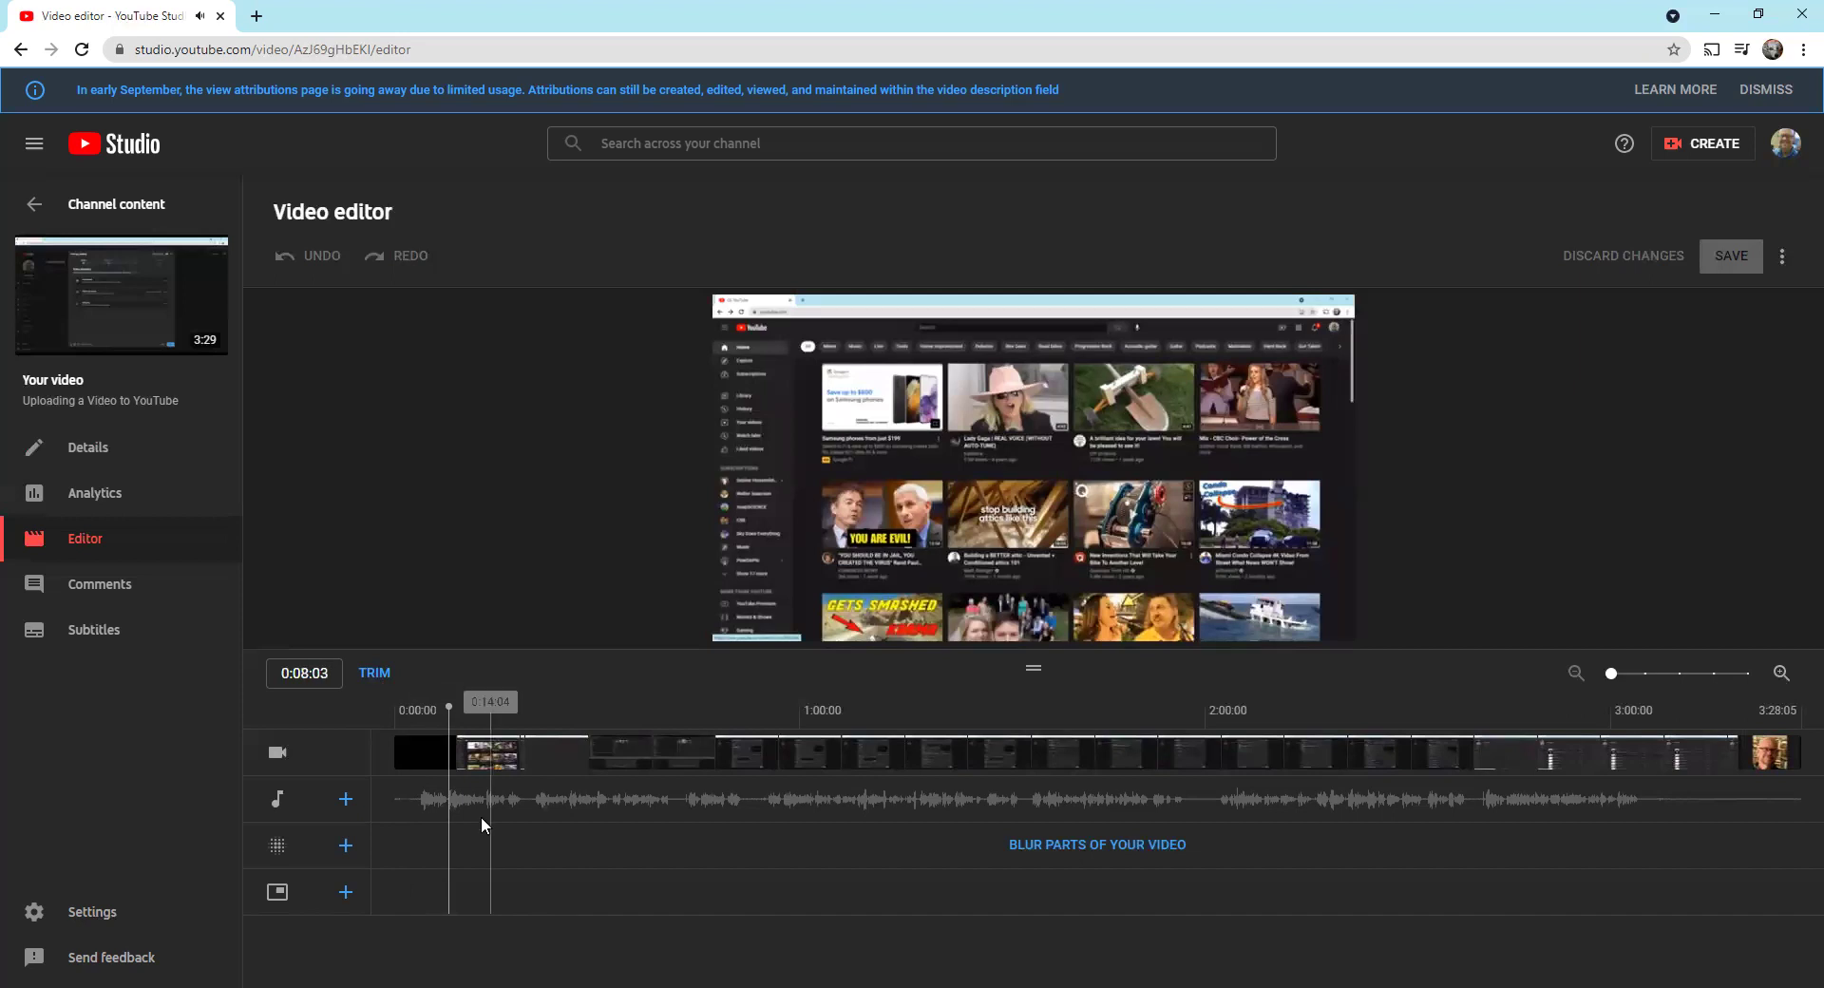
mouse_move(897, 596)
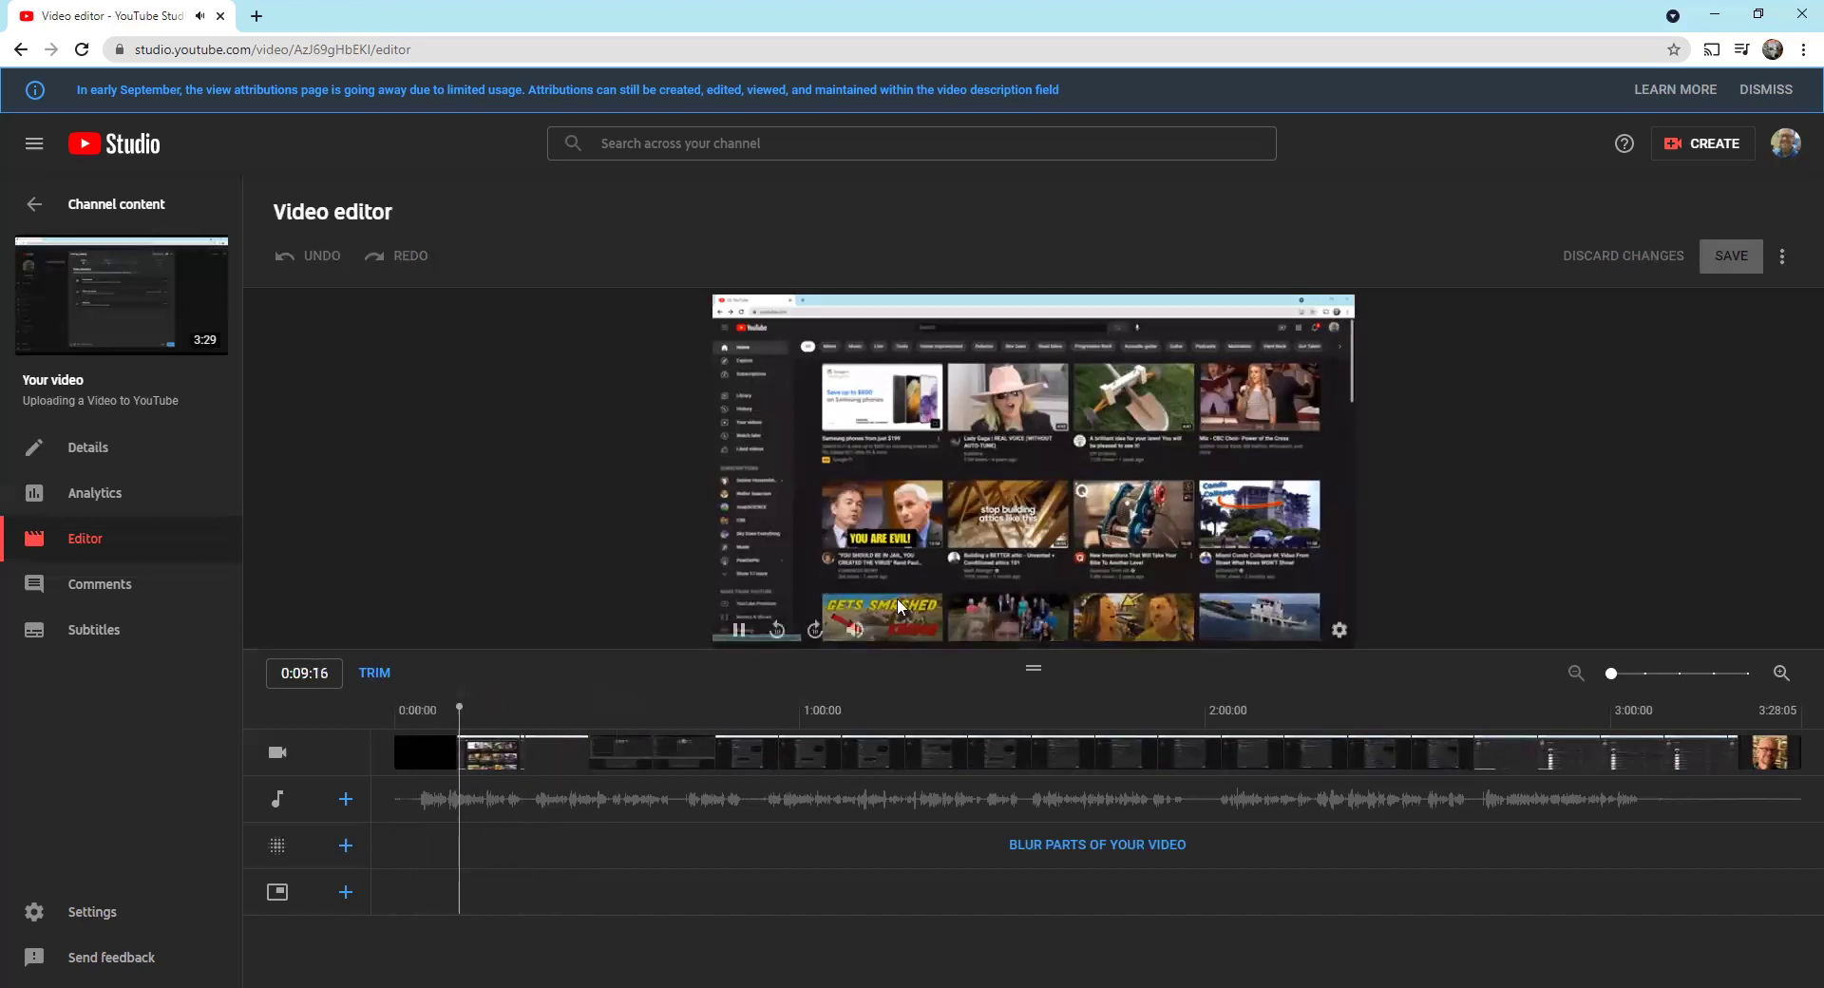
left_click(740, 630)
Review the end of the video, playing from about 3:03 and about 2:57 to find where the speech stops.
left_click_drag(463, 829, 1638, 829)
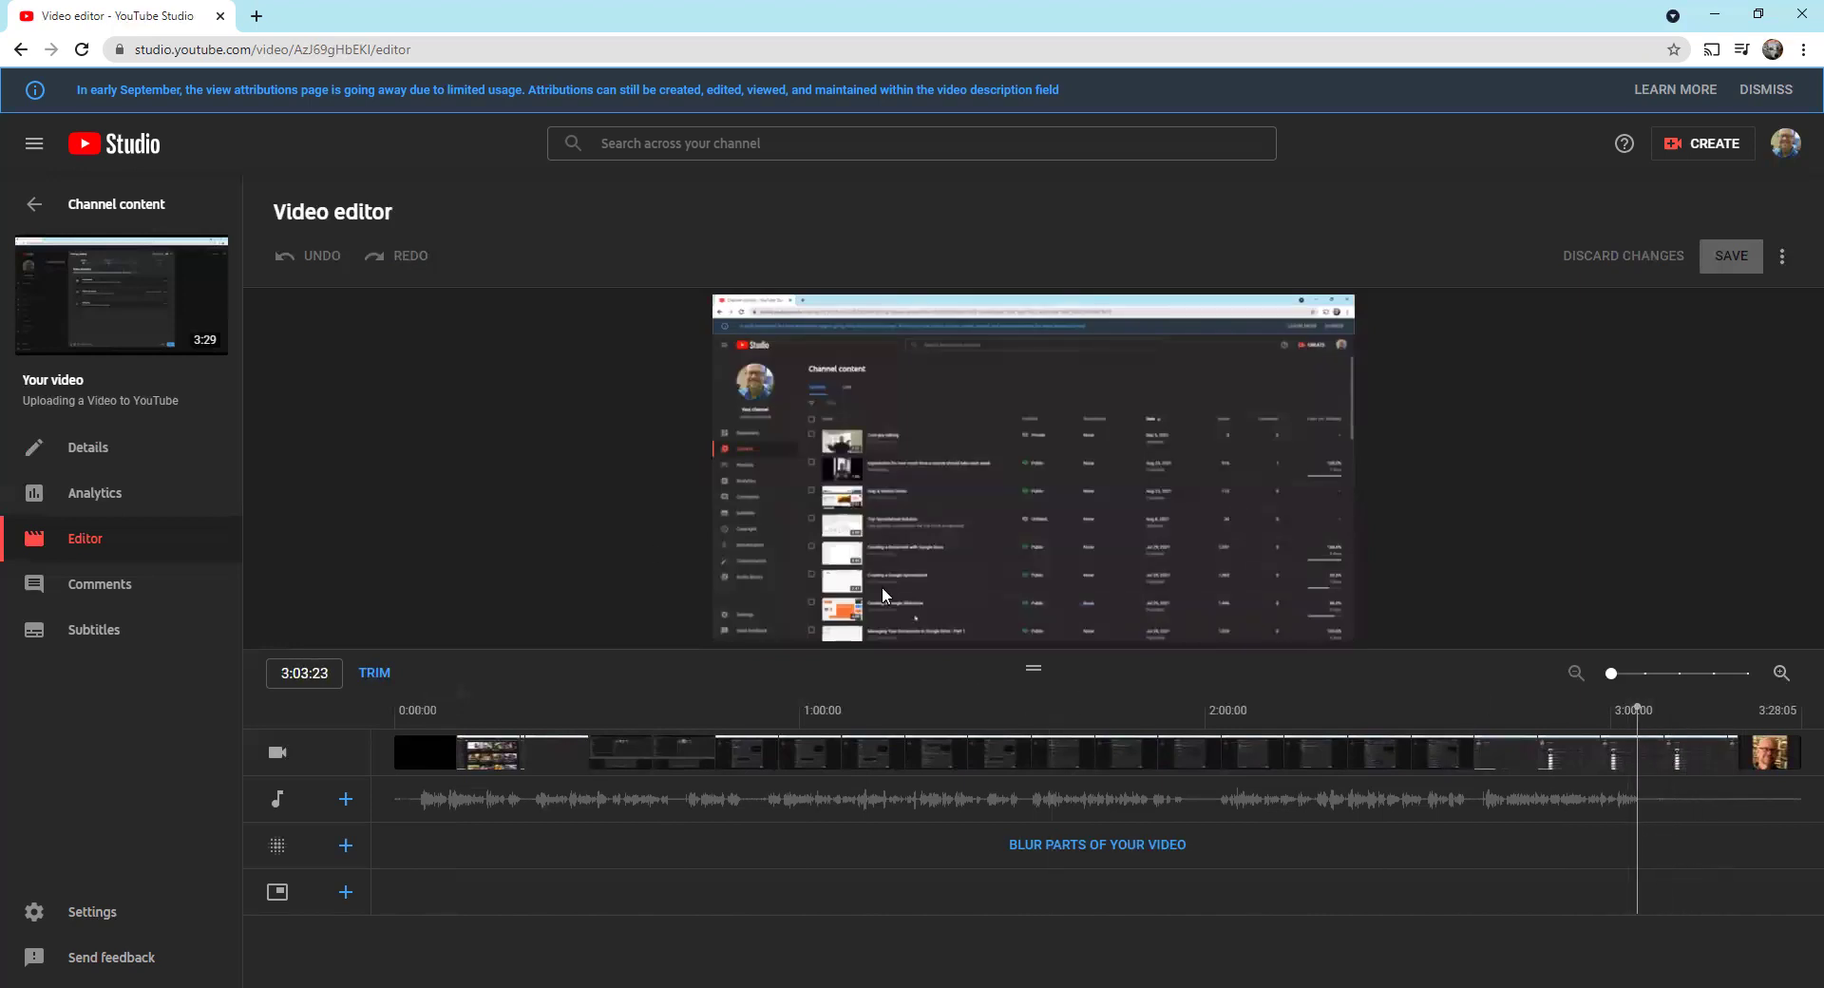
mouse_move(1029, 402)
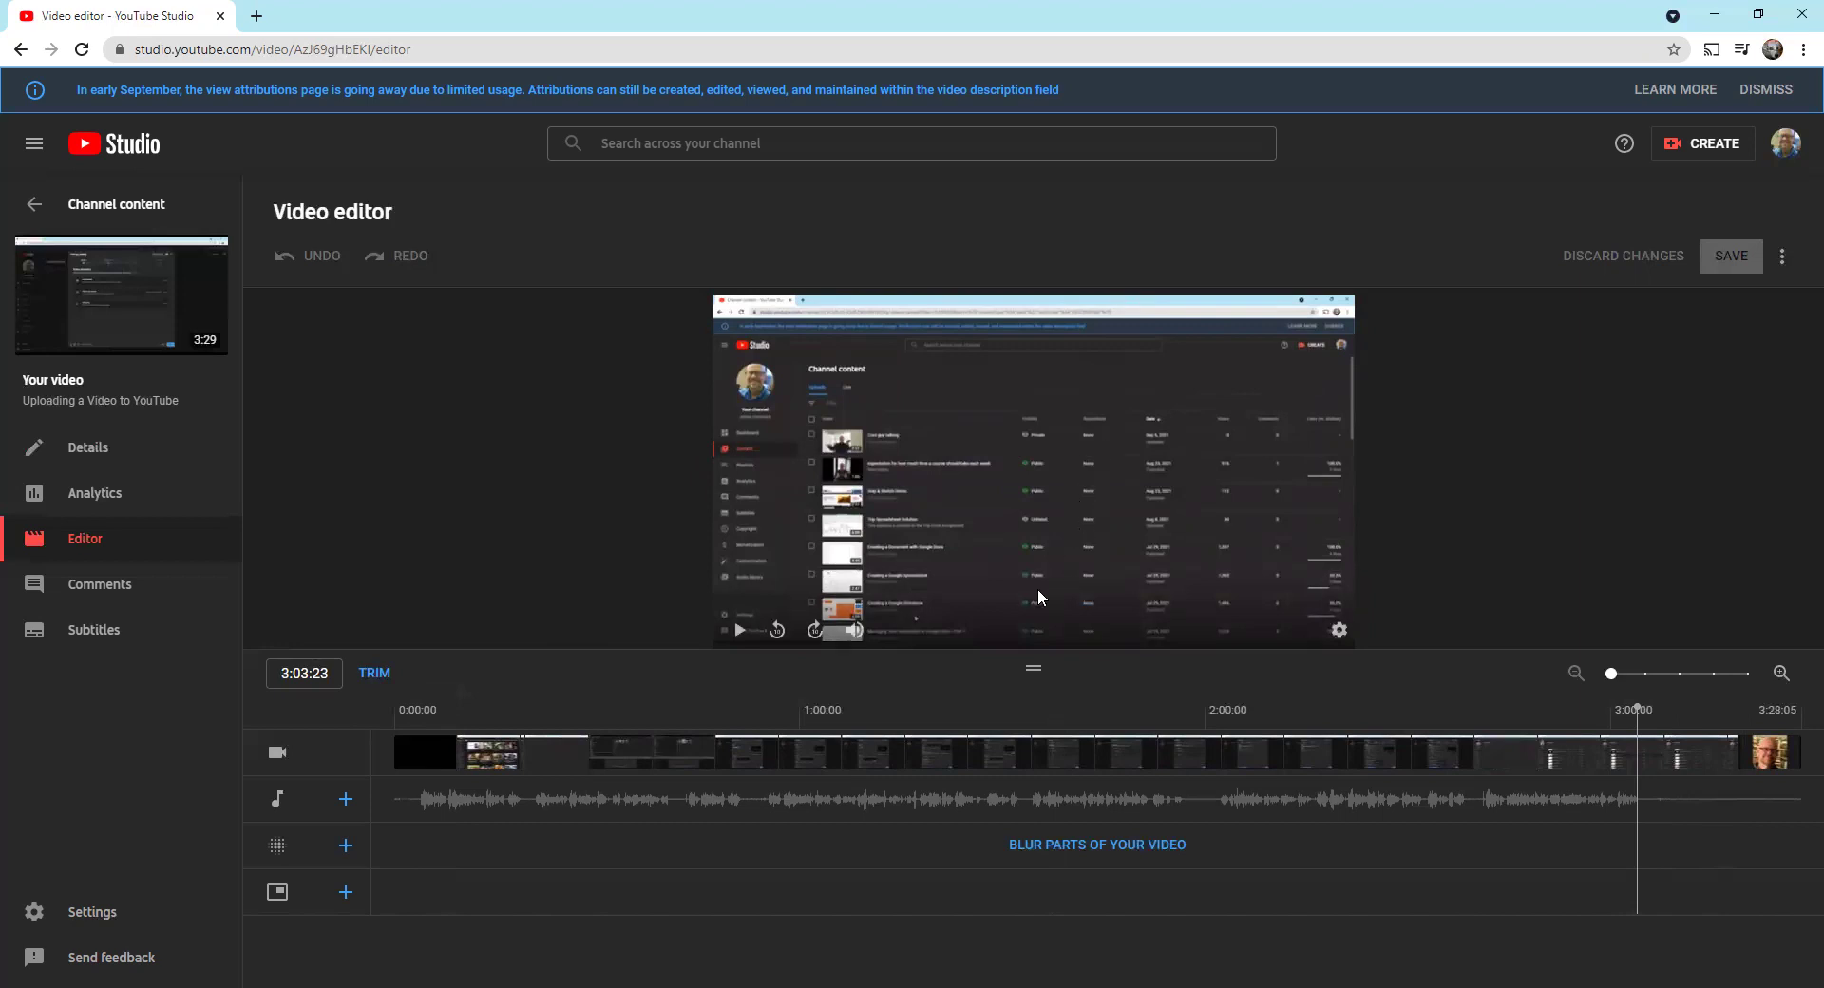
left_click(739, 632)
left_click(1613, 784)
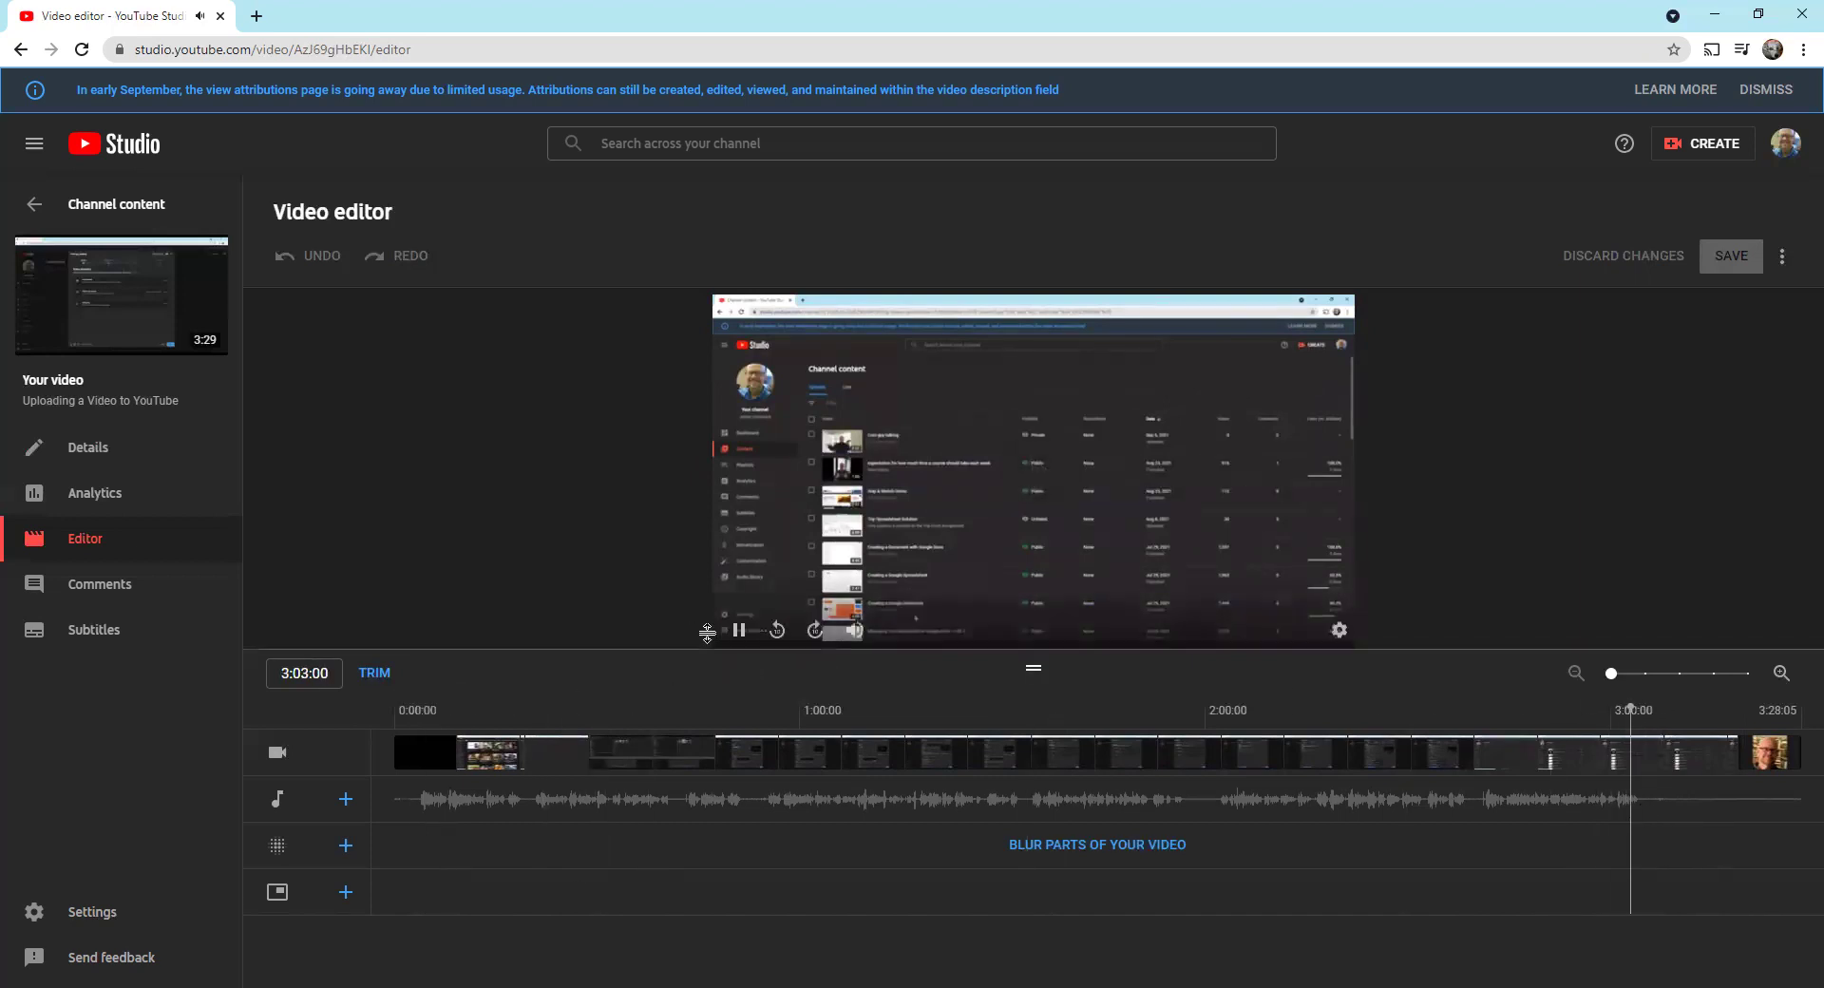
left_click(739, 641)
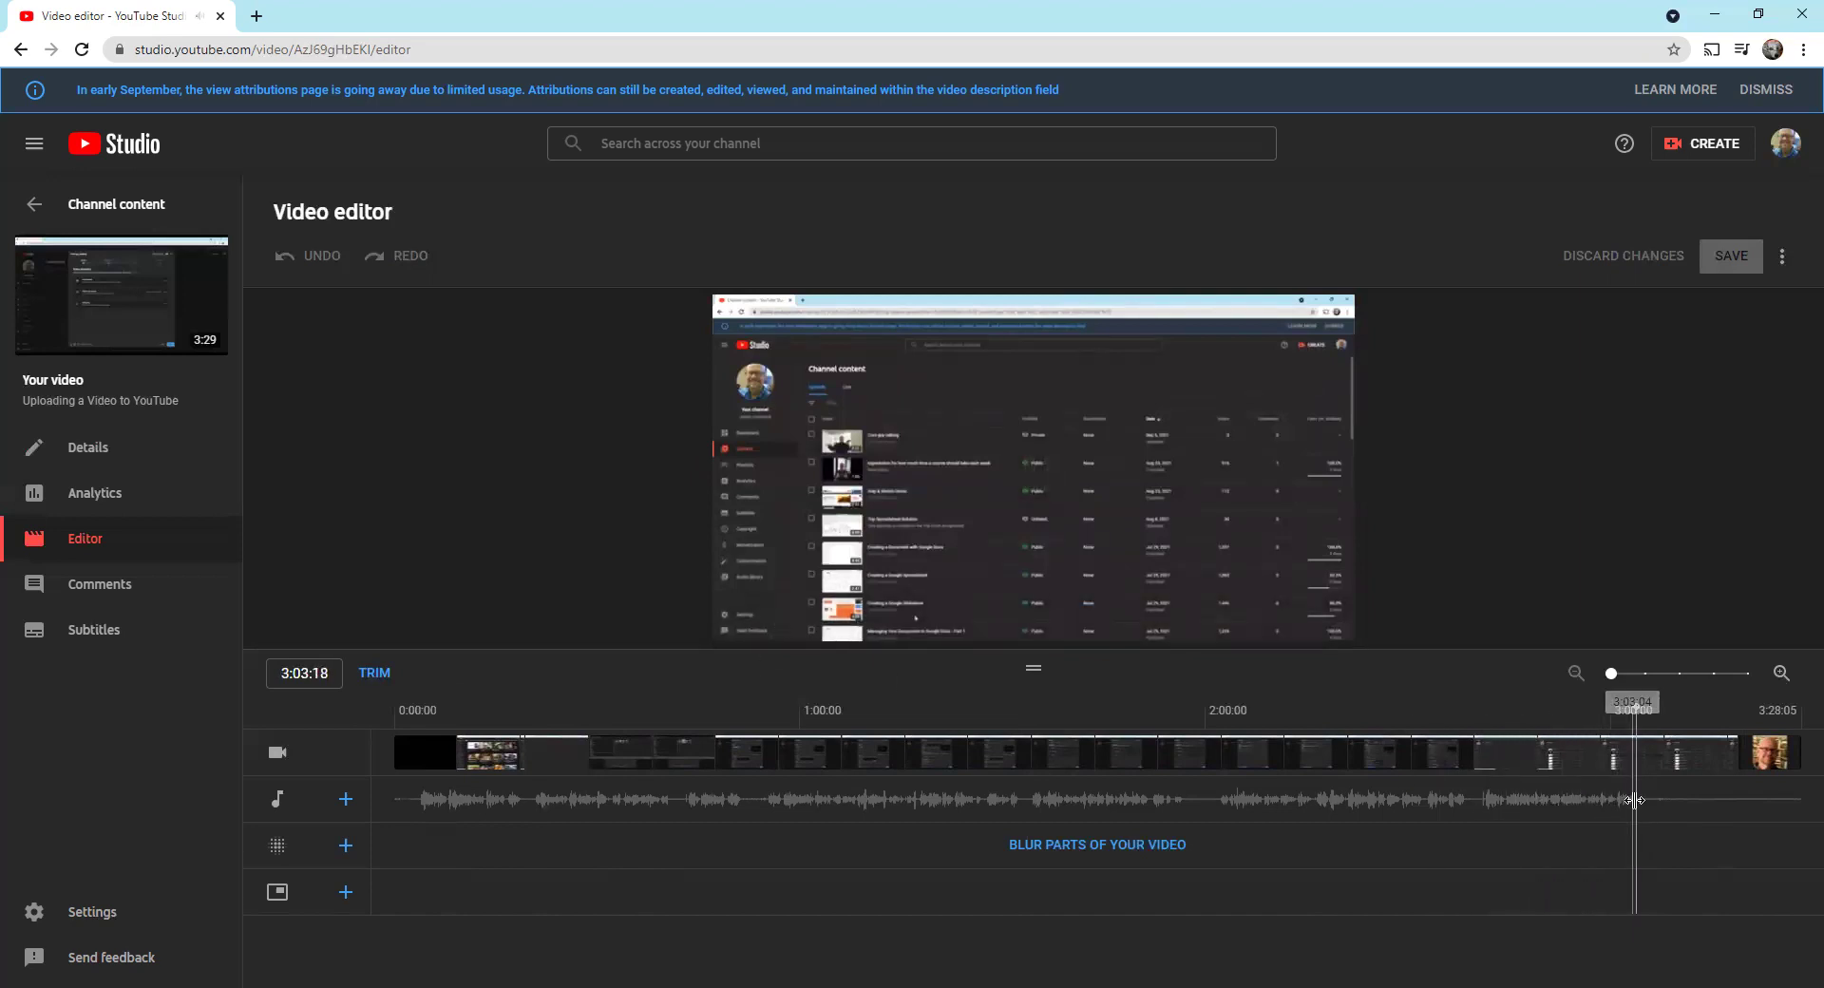
left_click(1593, 730)
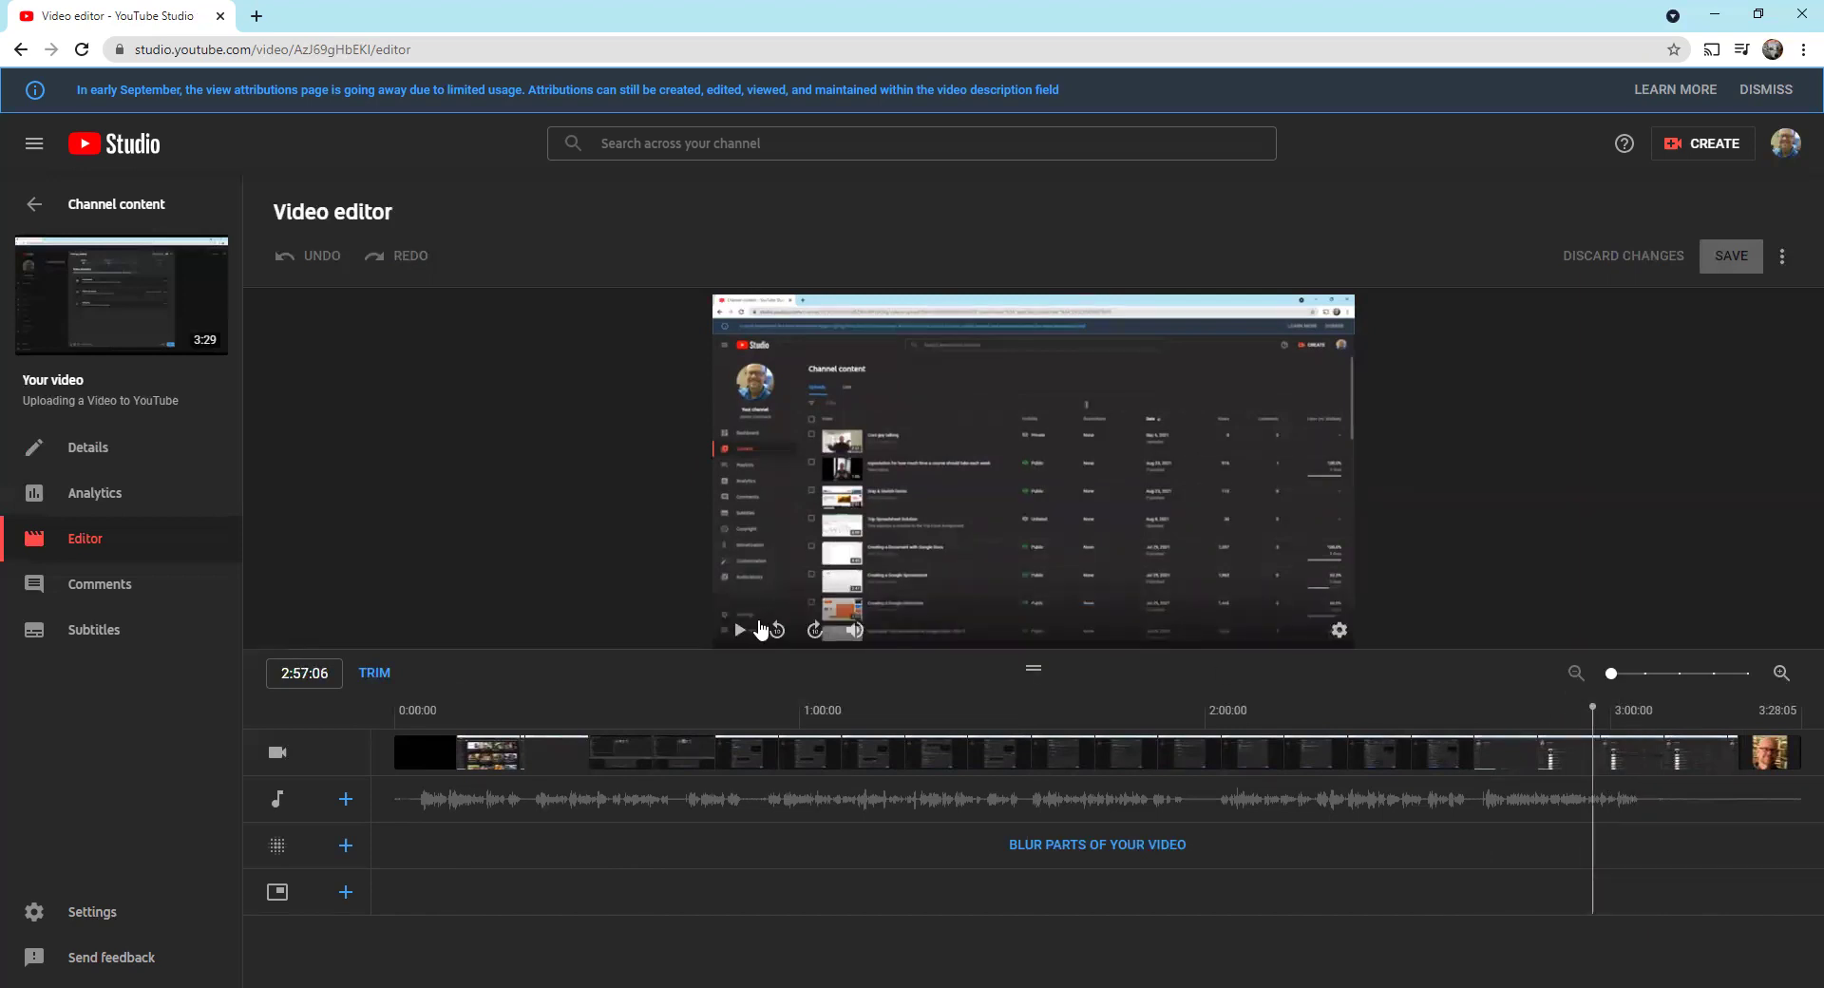
left_click(741, 631)
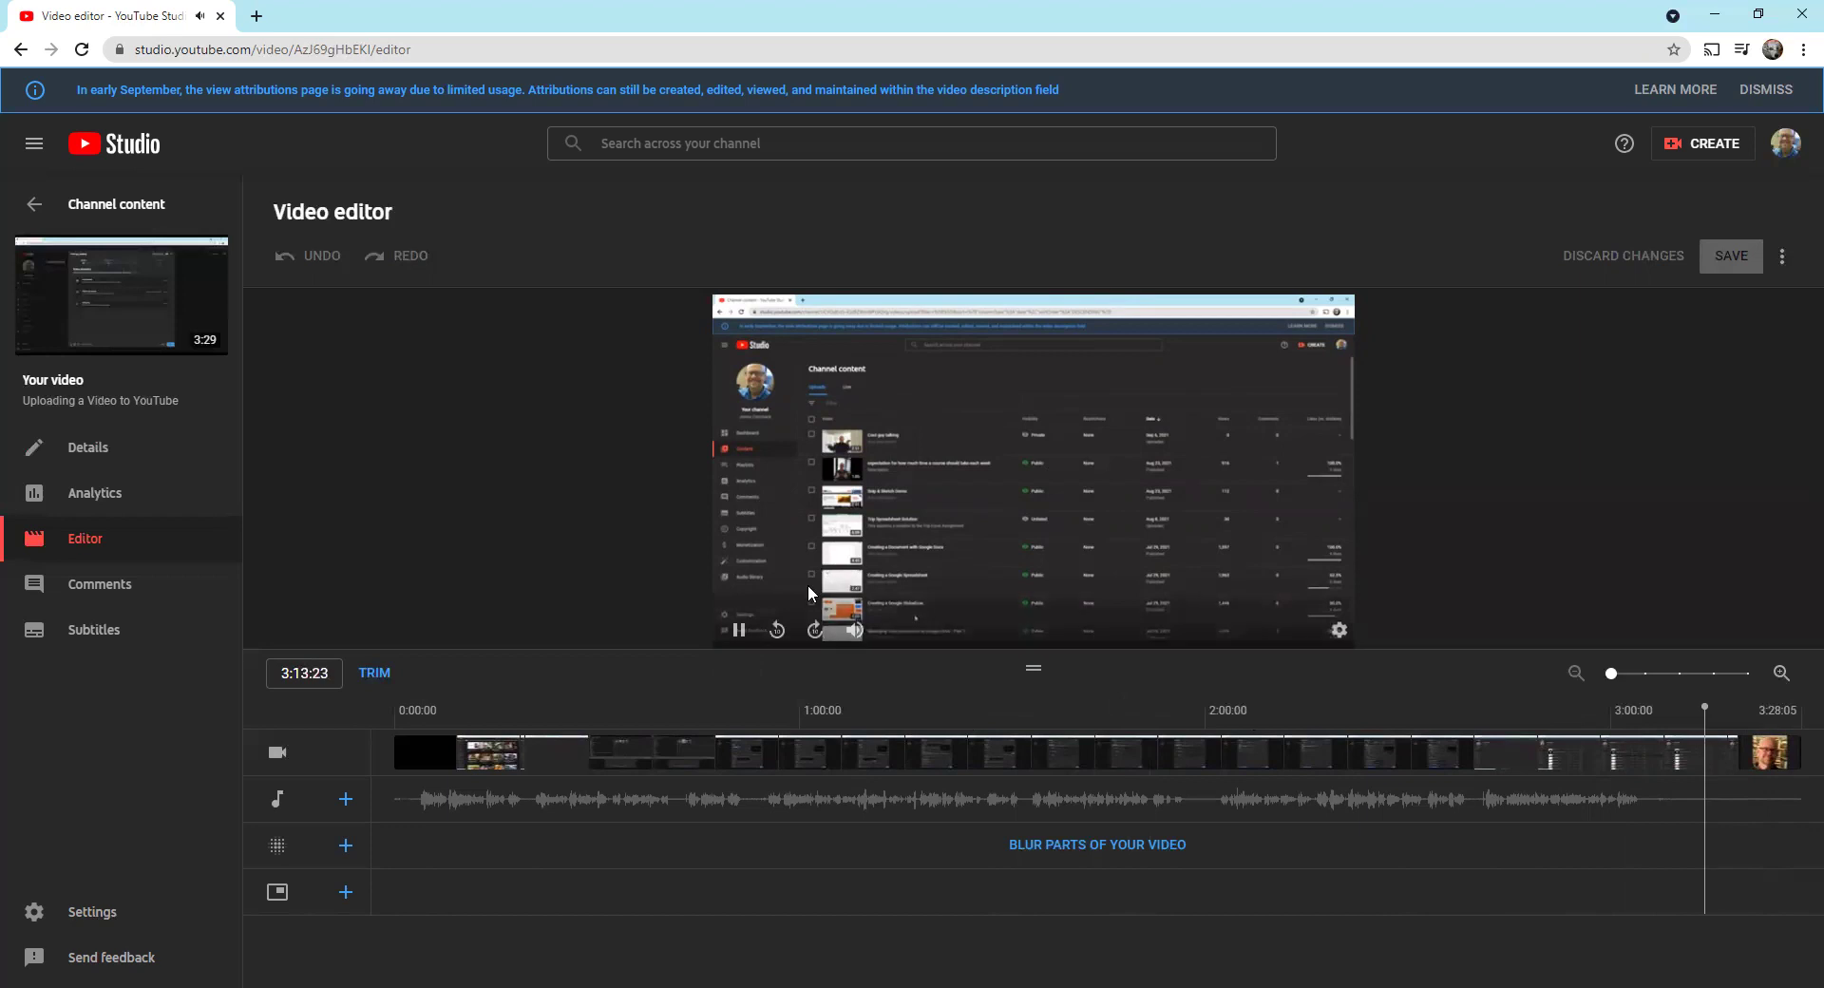
left_click(738, 630)
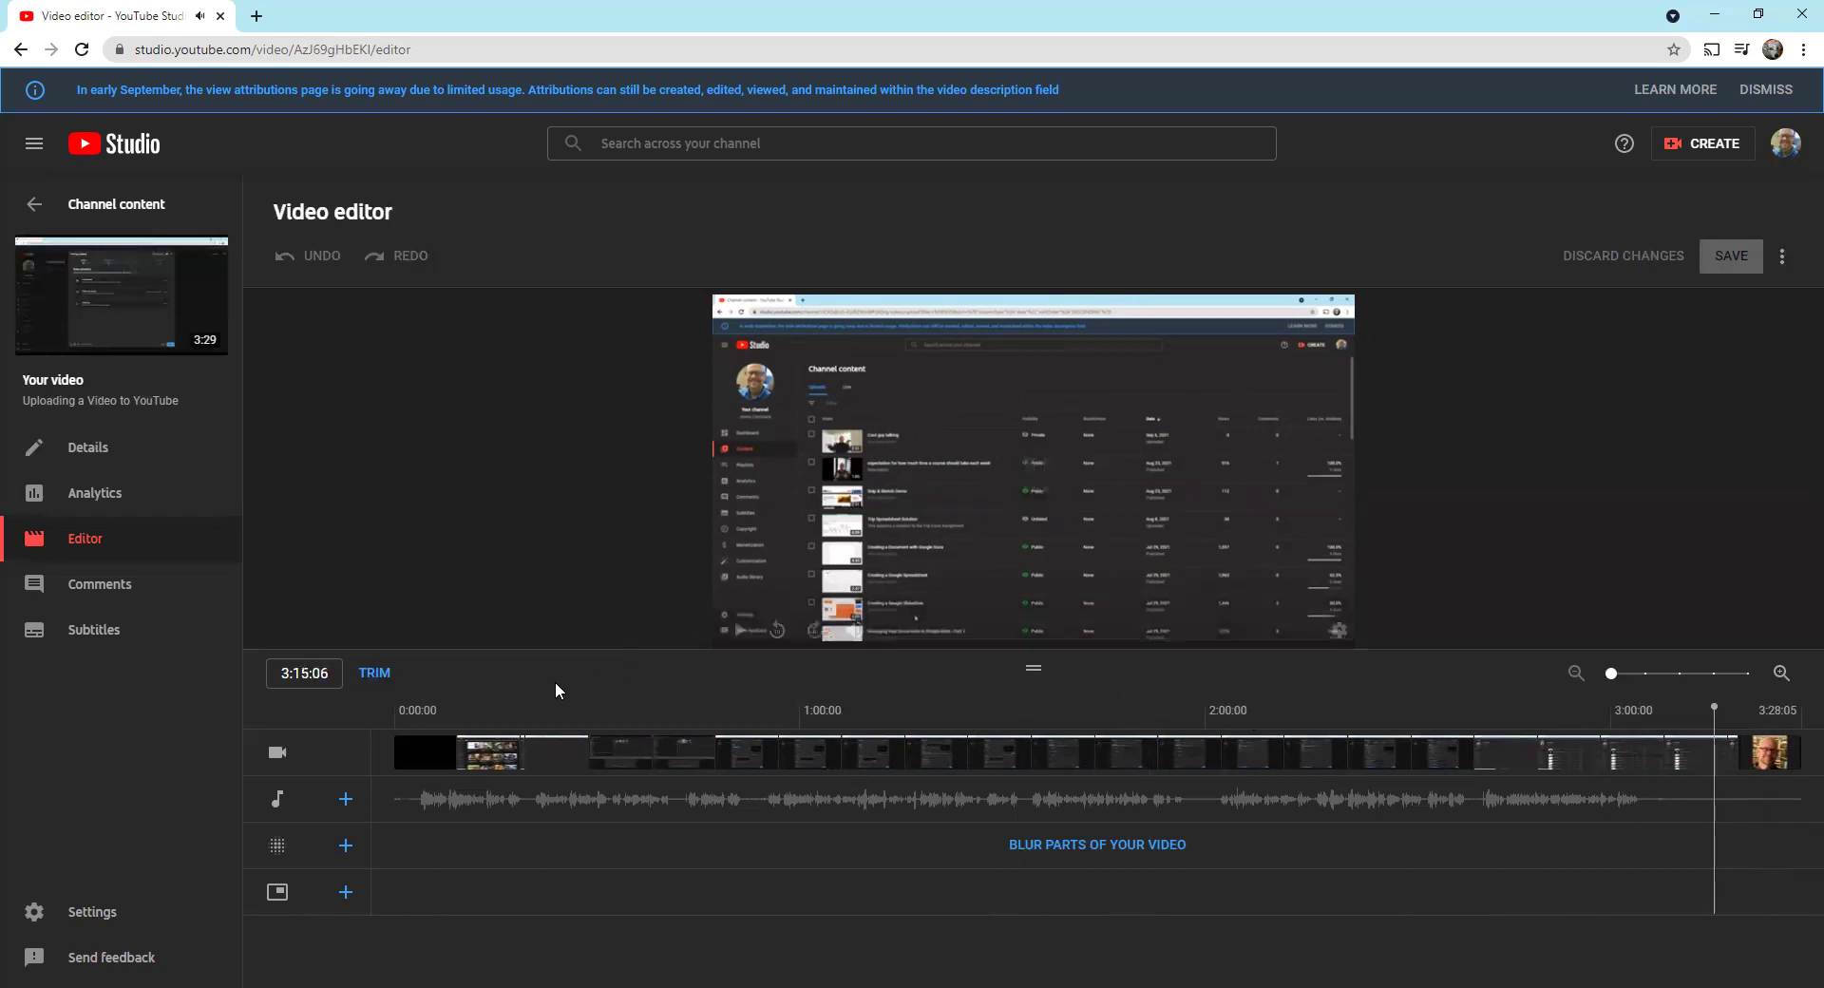
Trim the video so it starts at about 0:03 and ends at about 3:04.
left_click(376, 675)
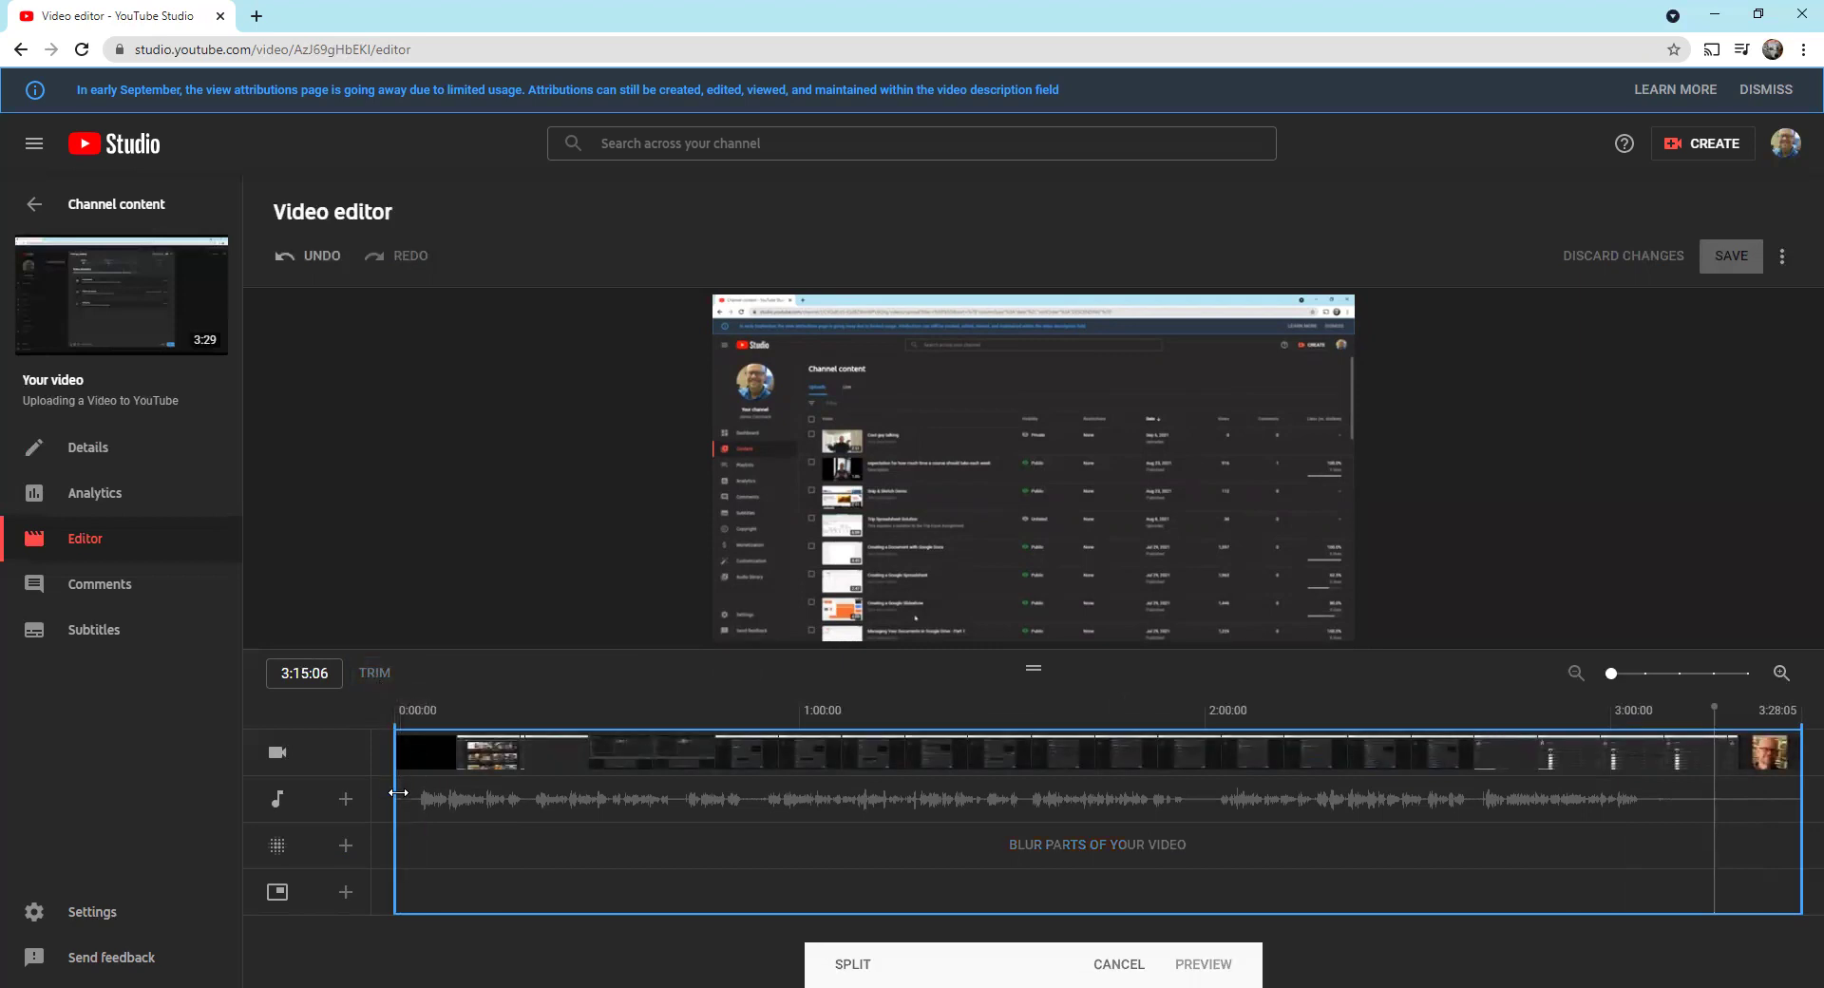
mouse_move(398, 793)
left_mouse_down()
mouse_move(428, 796)
mouse_move(409, 798)
left_mouse_up()
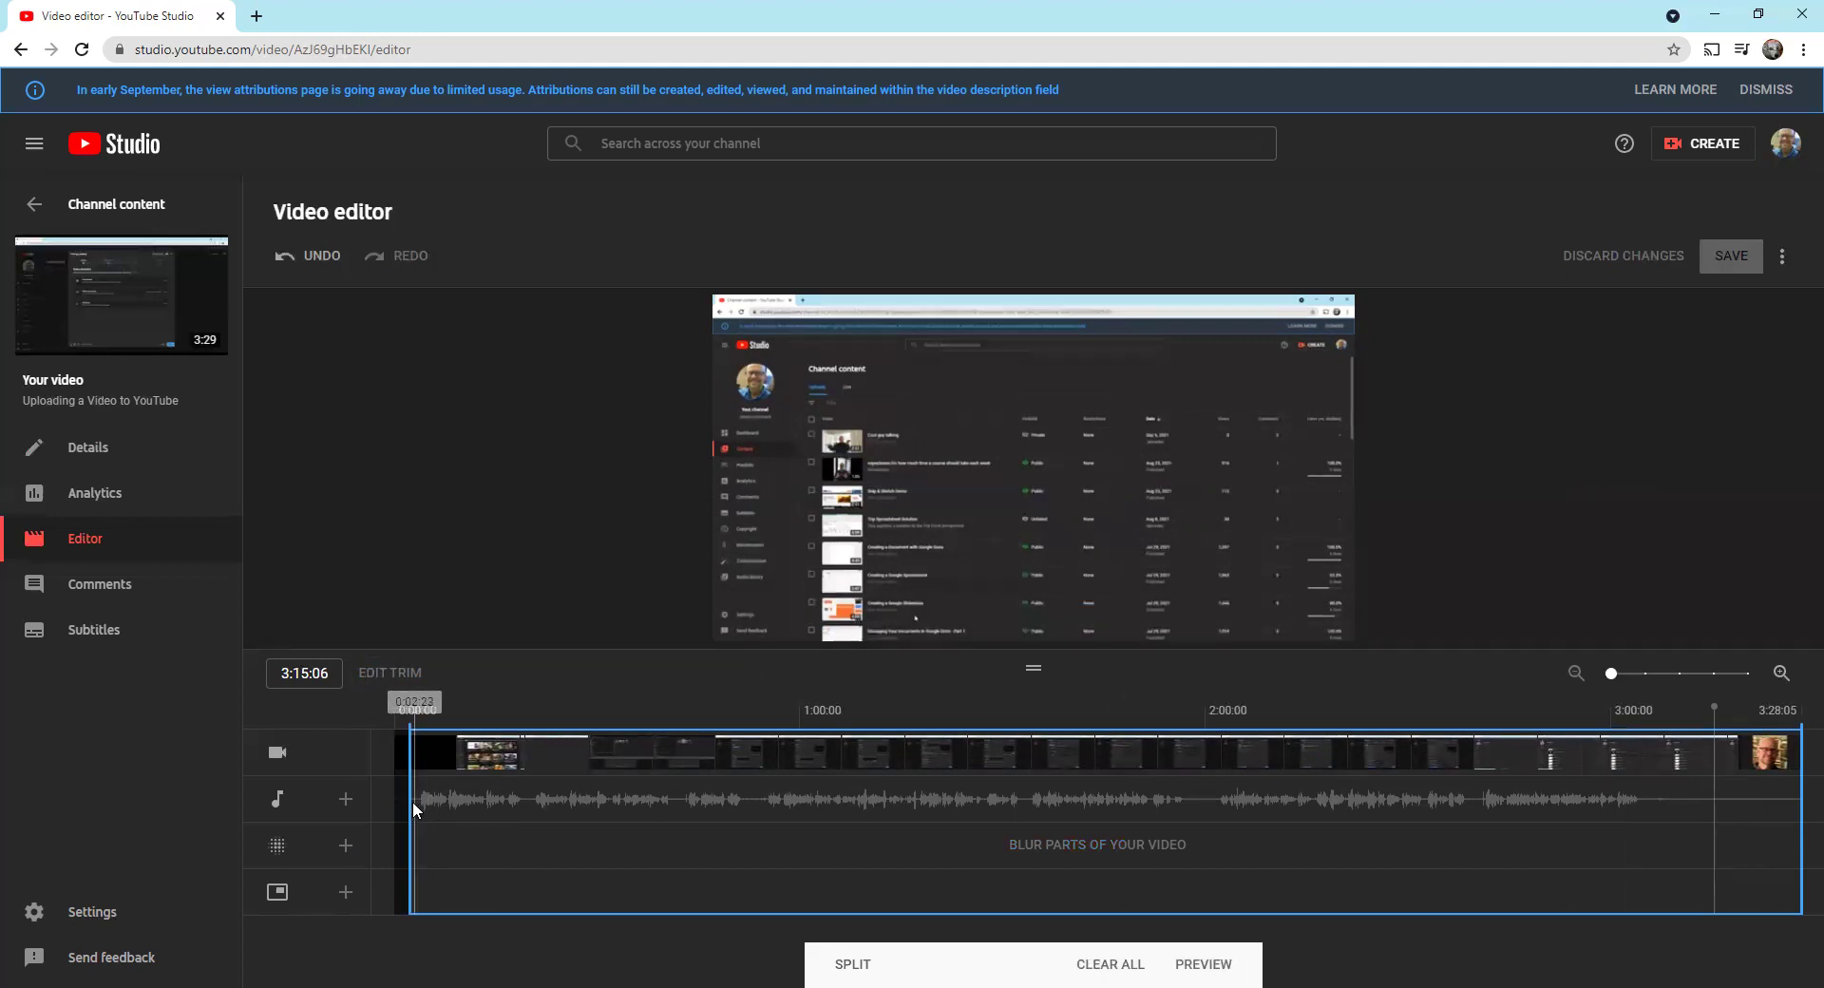
left_click_drag(416, 805, 419, 808)
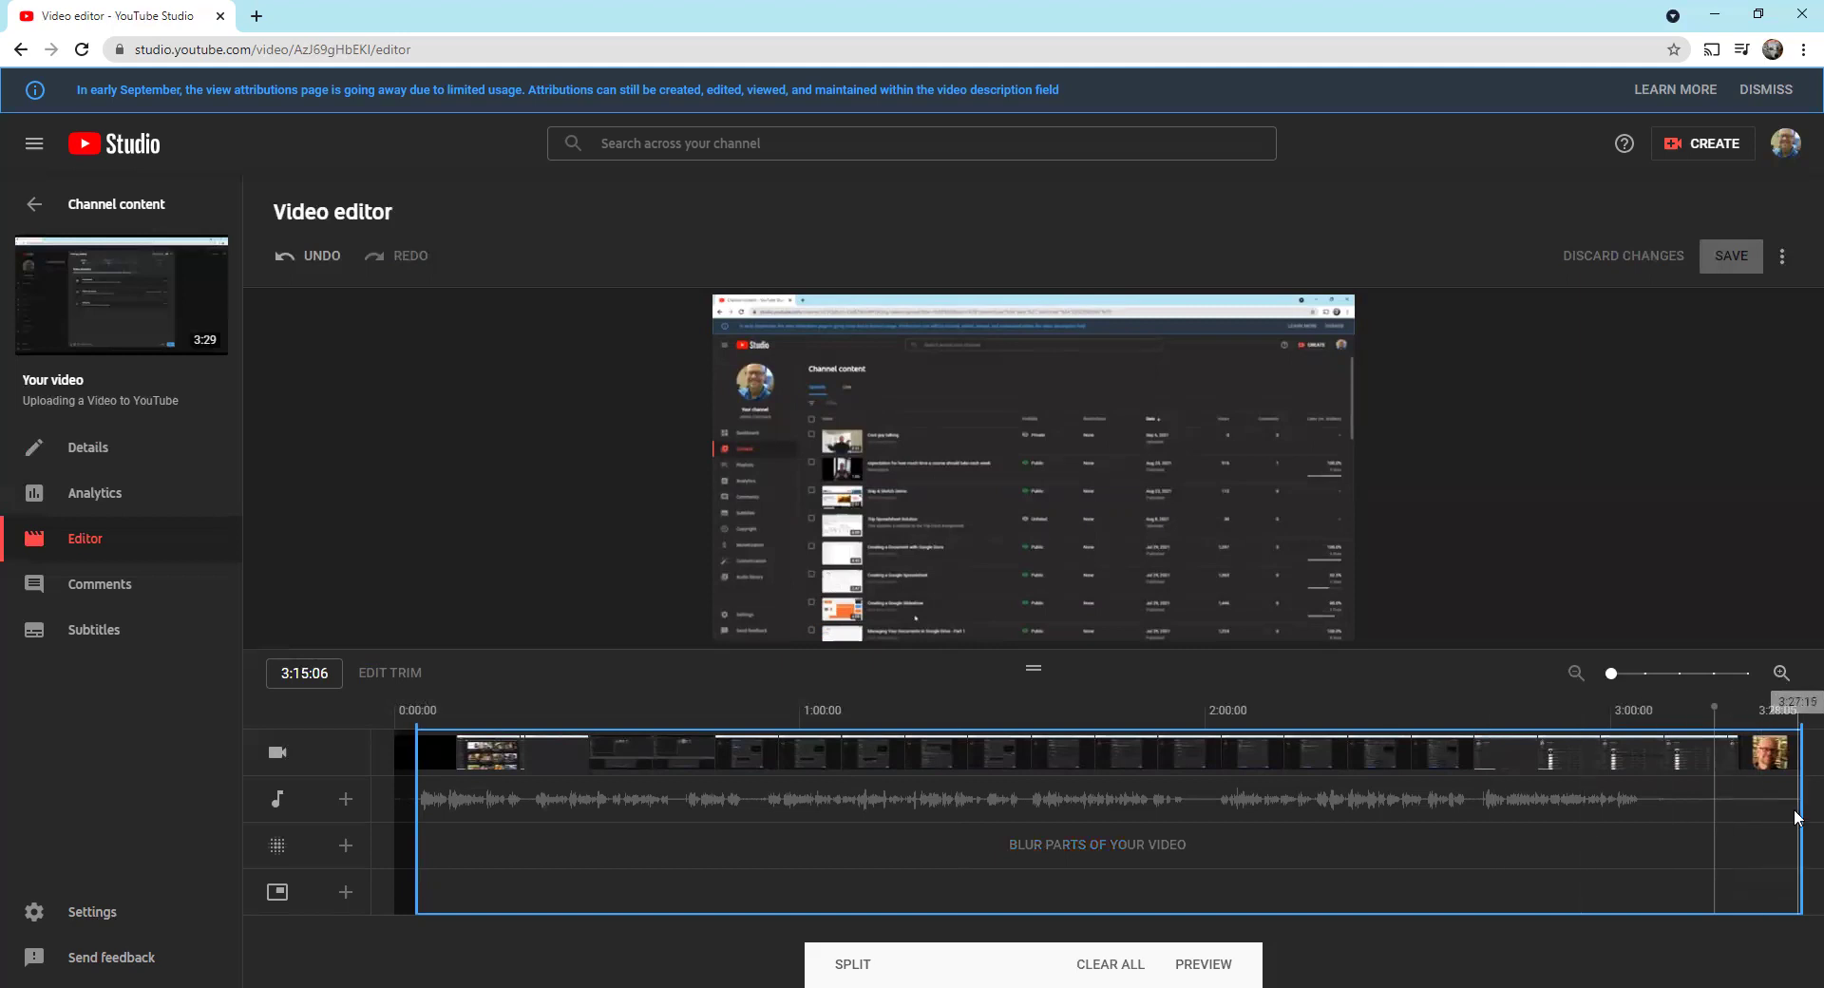
left_click_drag(1801, 810, 1642, 812)
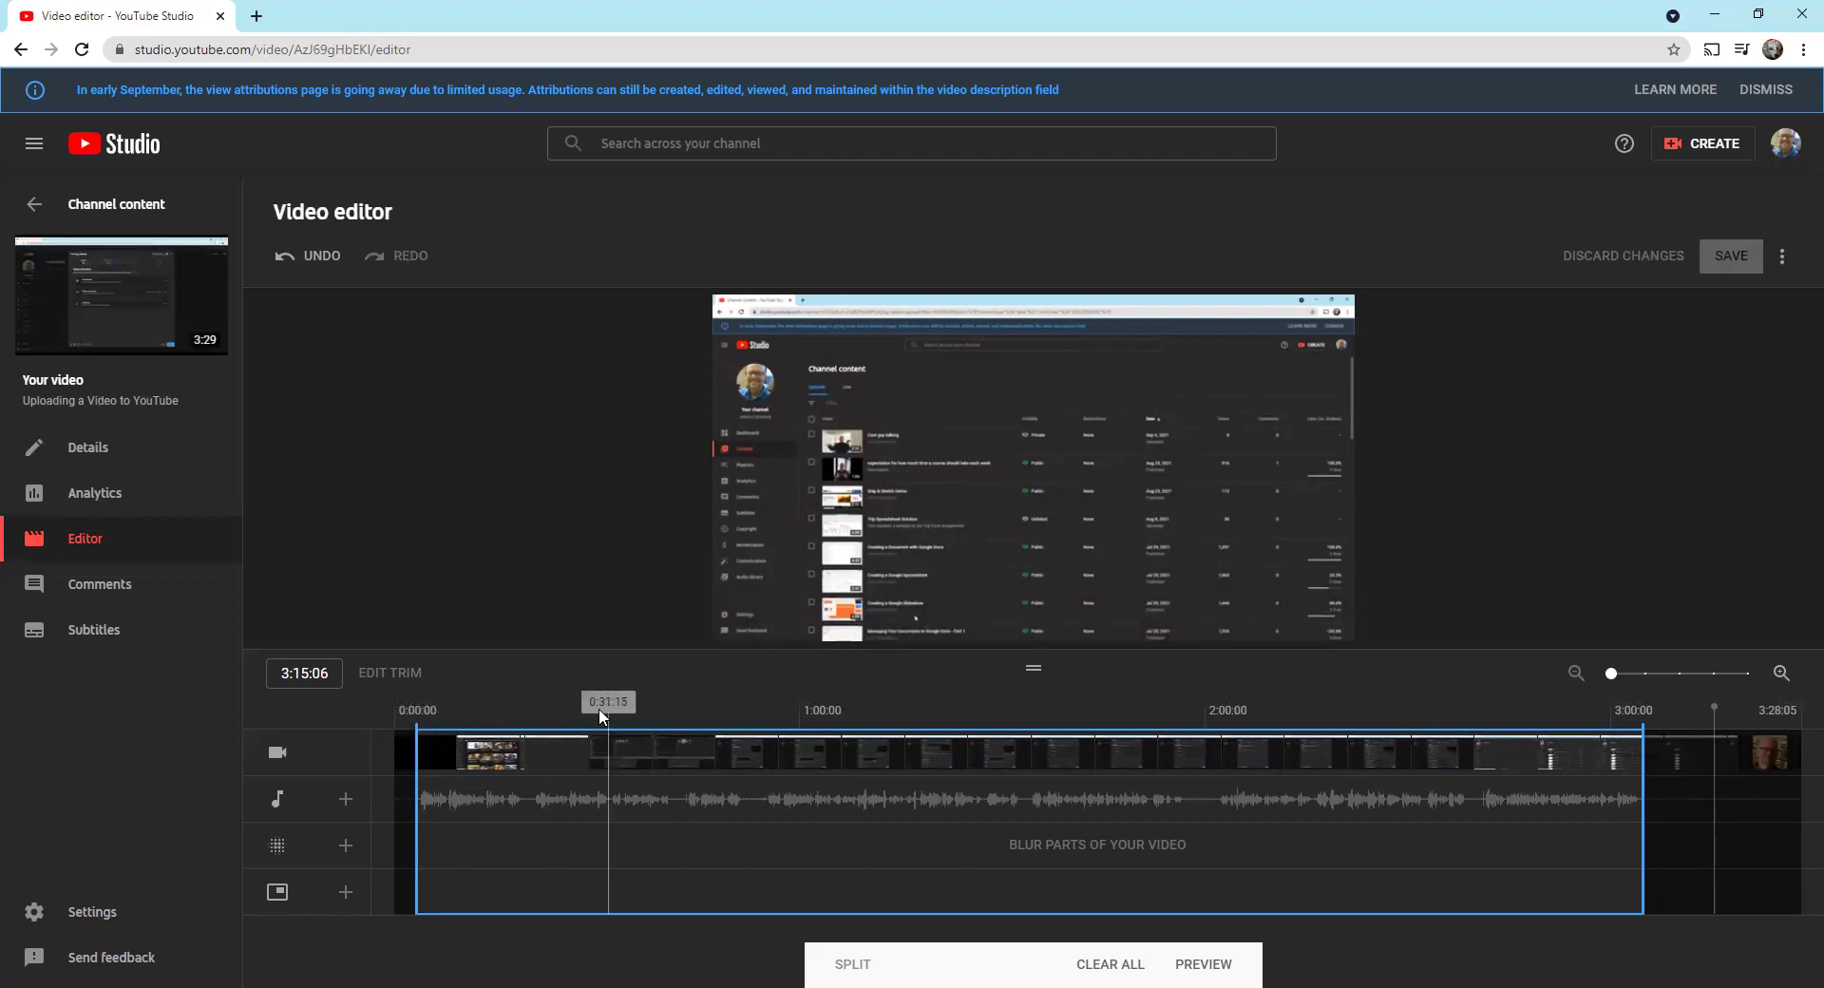
Play the trimmed video from about 0:03 and from about 3:01 to check both cut points.
left_click(418, 717)
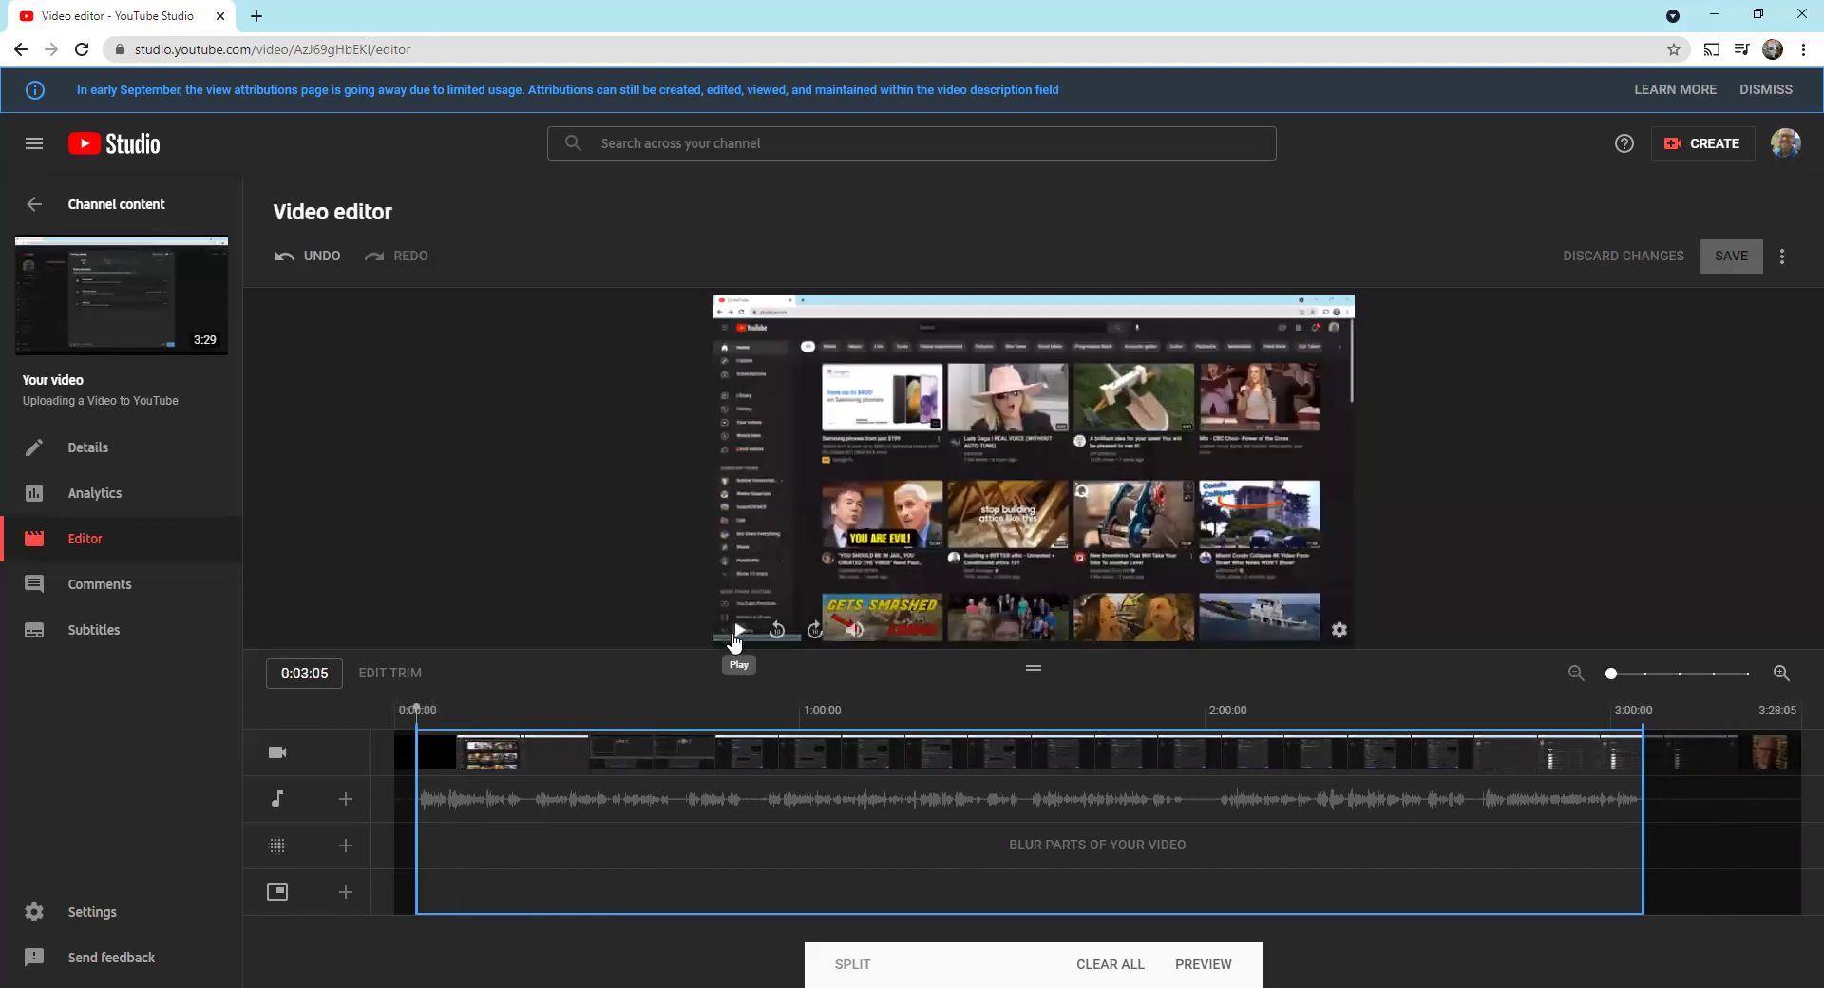
left_click(737, 632)
left_click(741, 634)
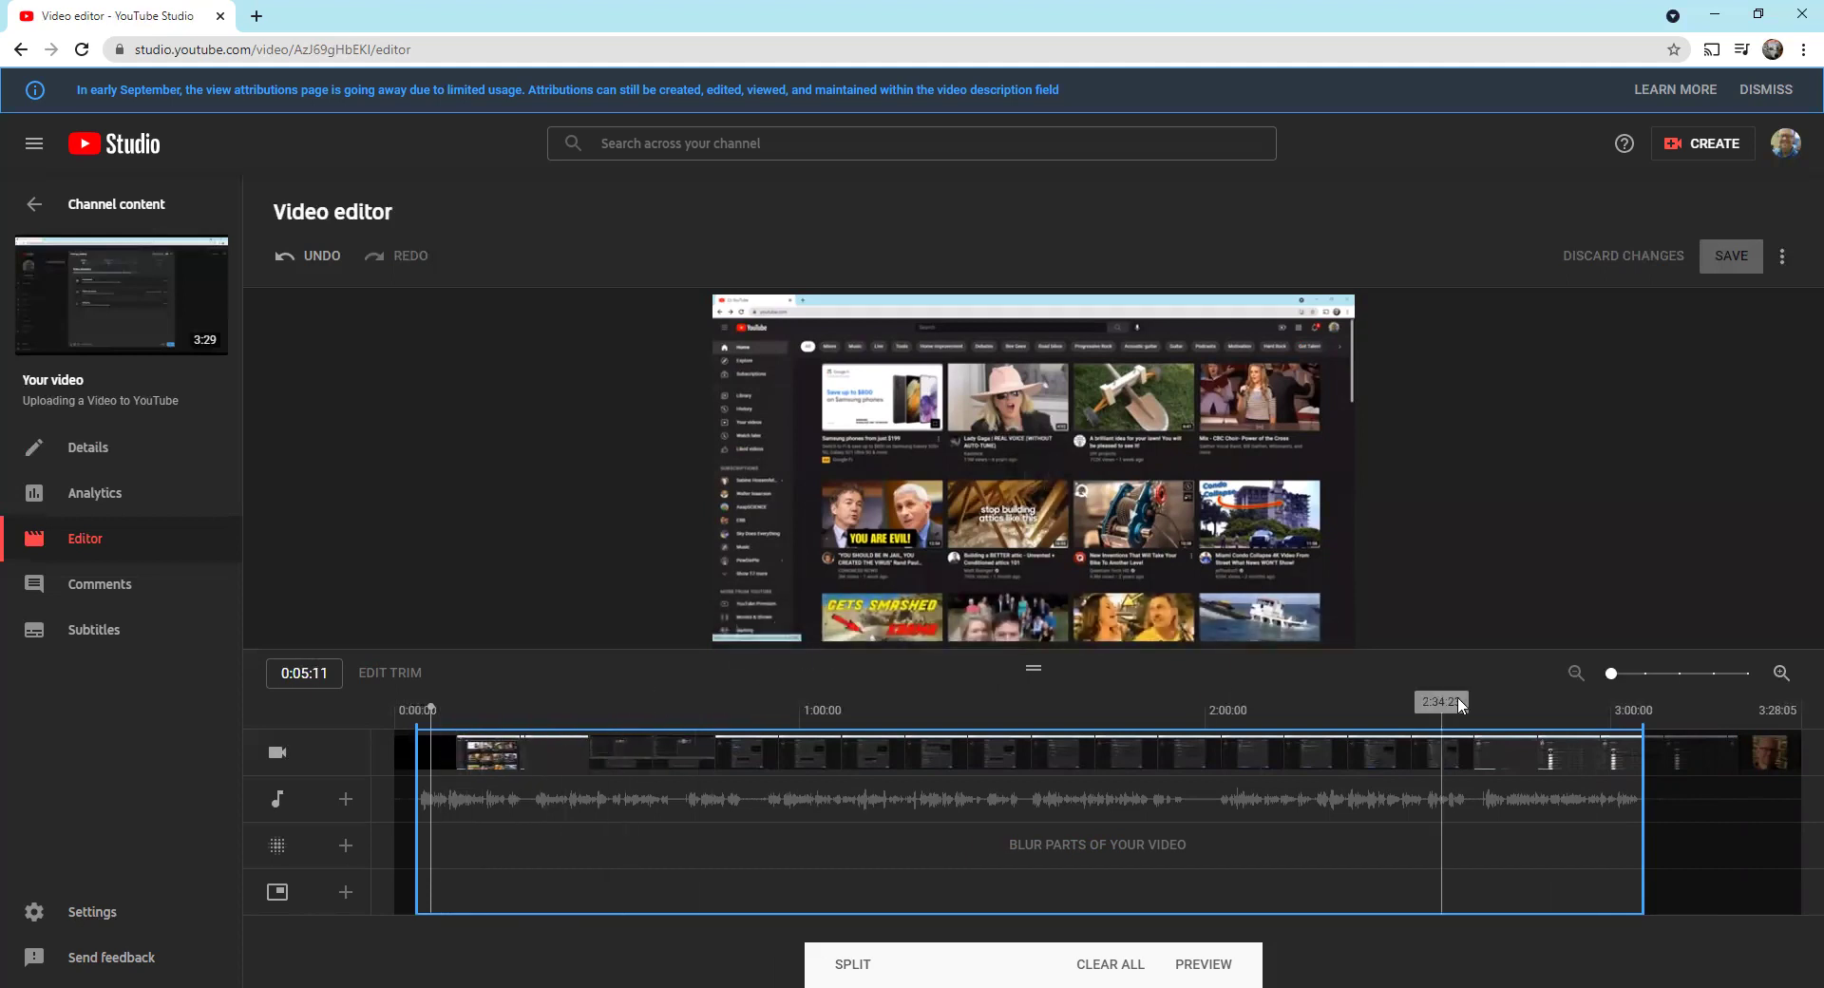
left_click(1611, 732)
mouse_move(761, 617)
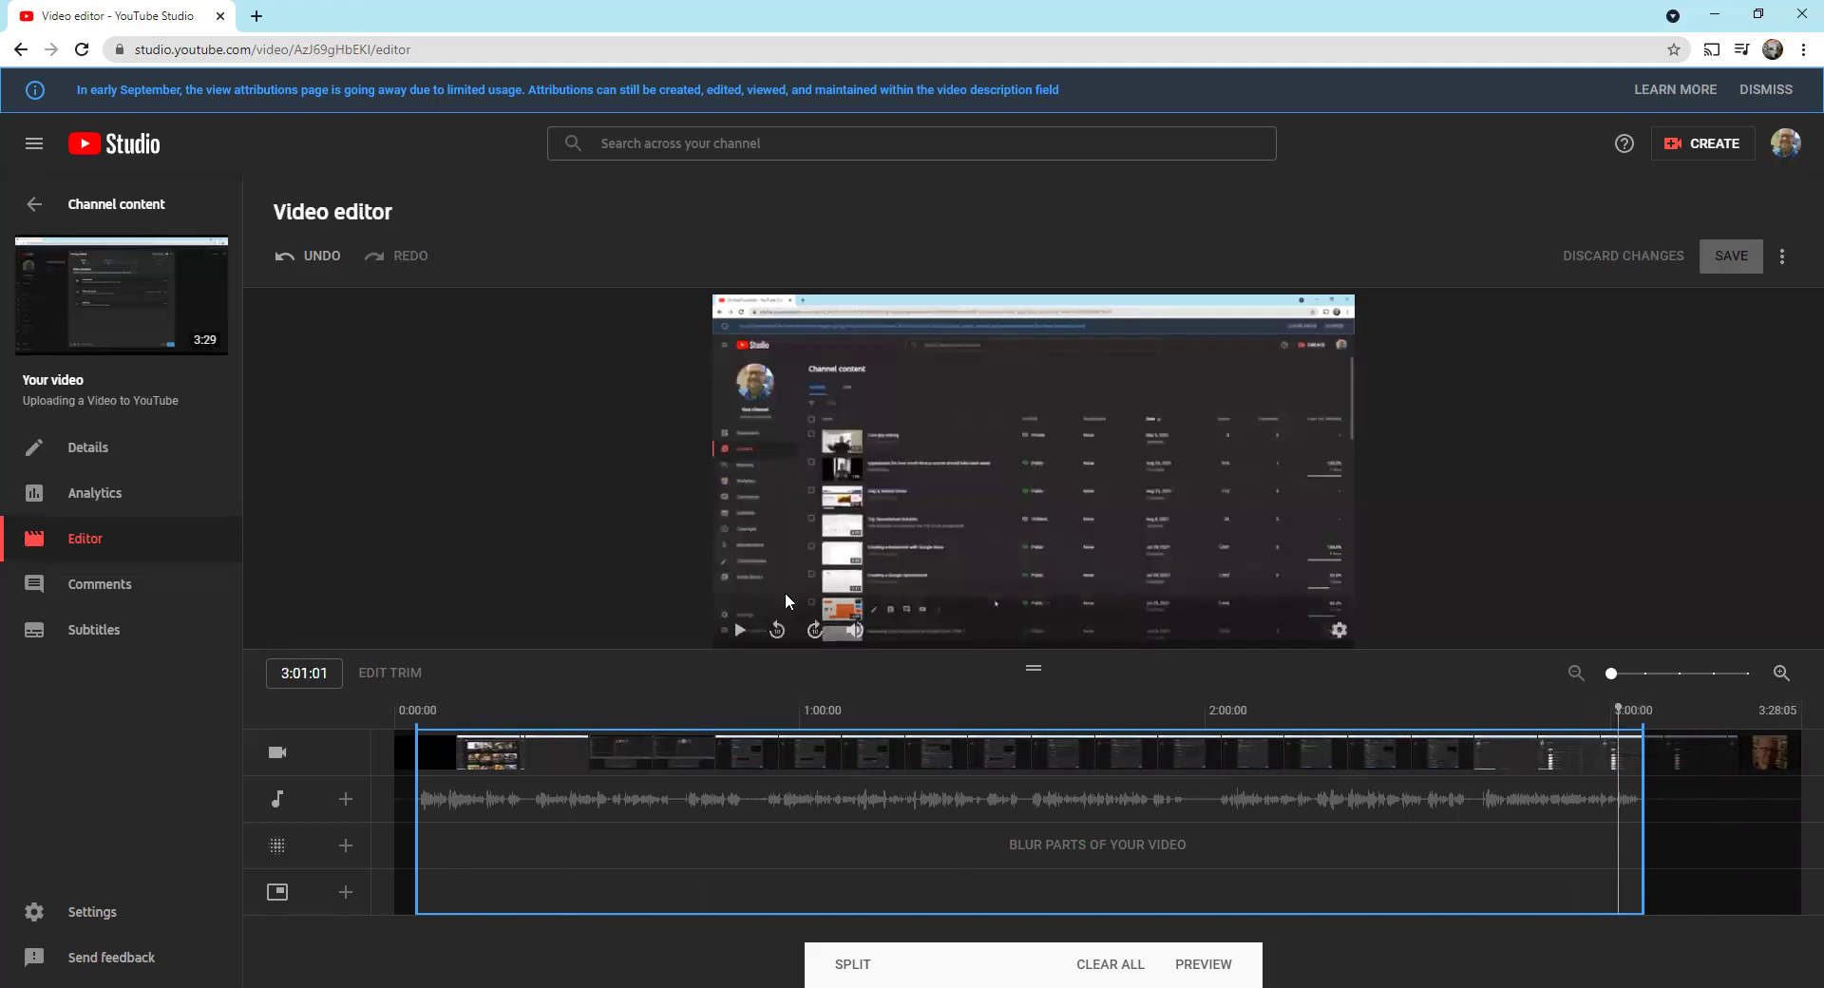
left_click(741, 632)
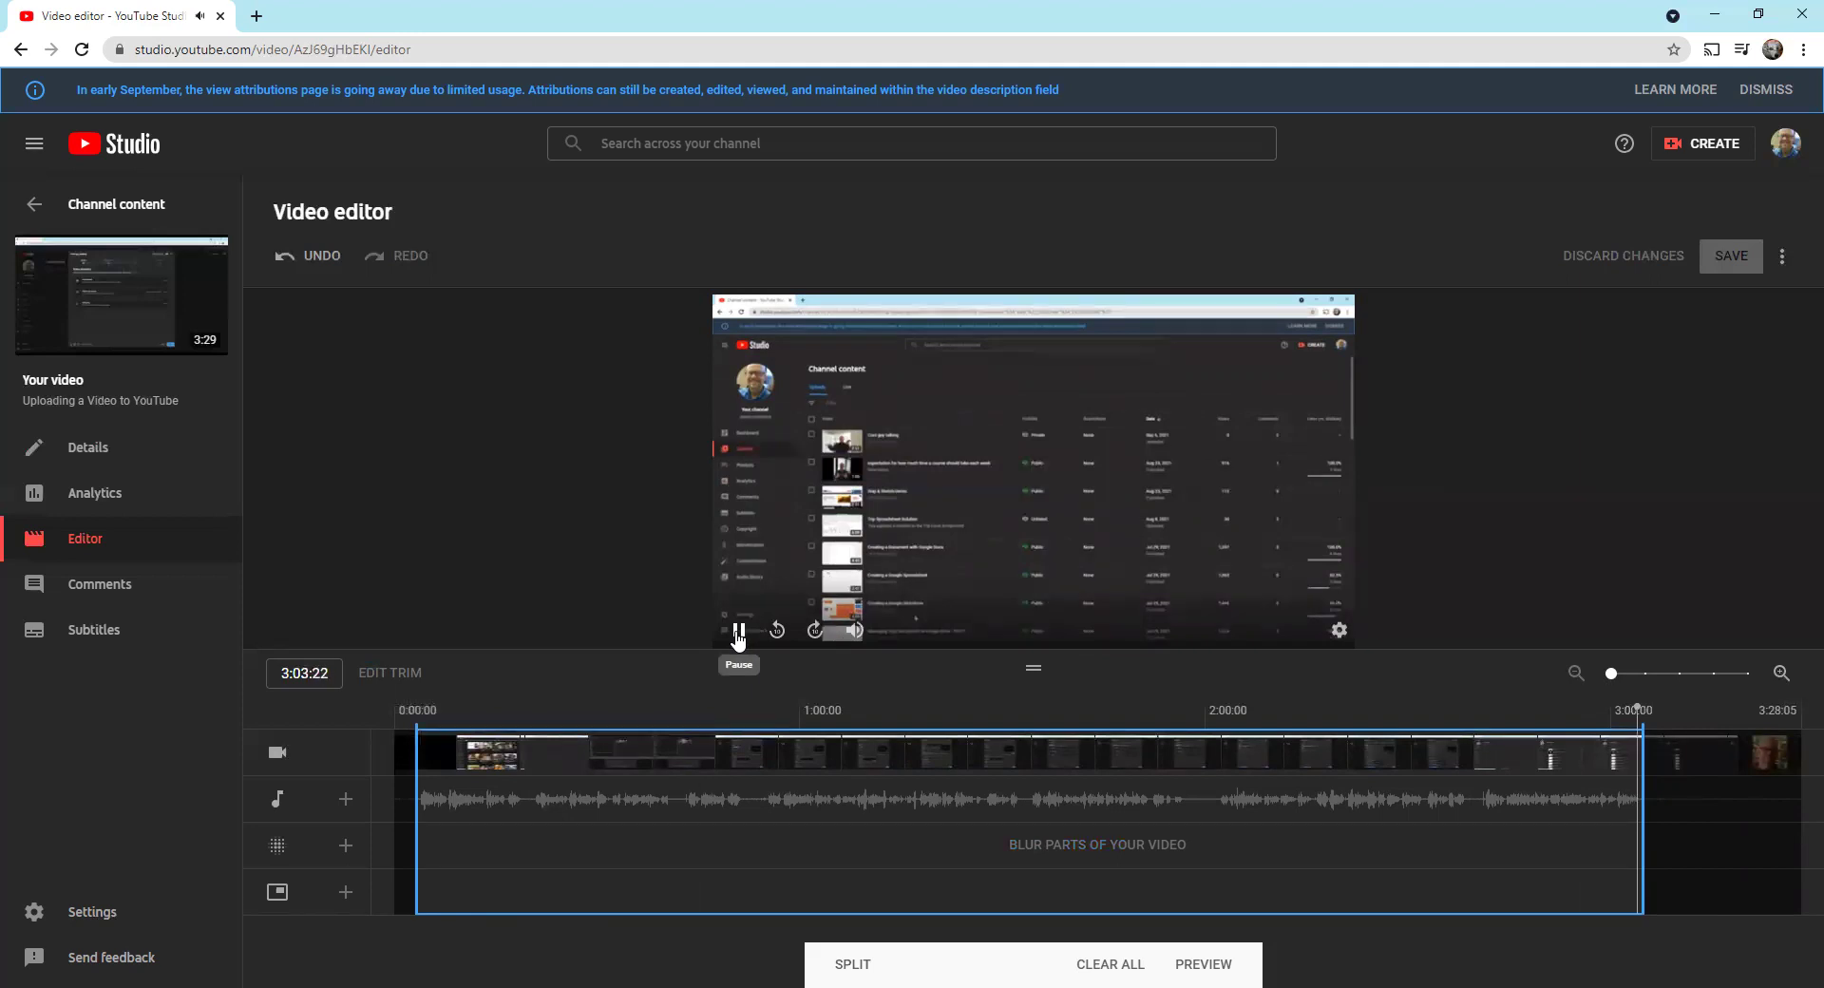
left_click(739, 631)
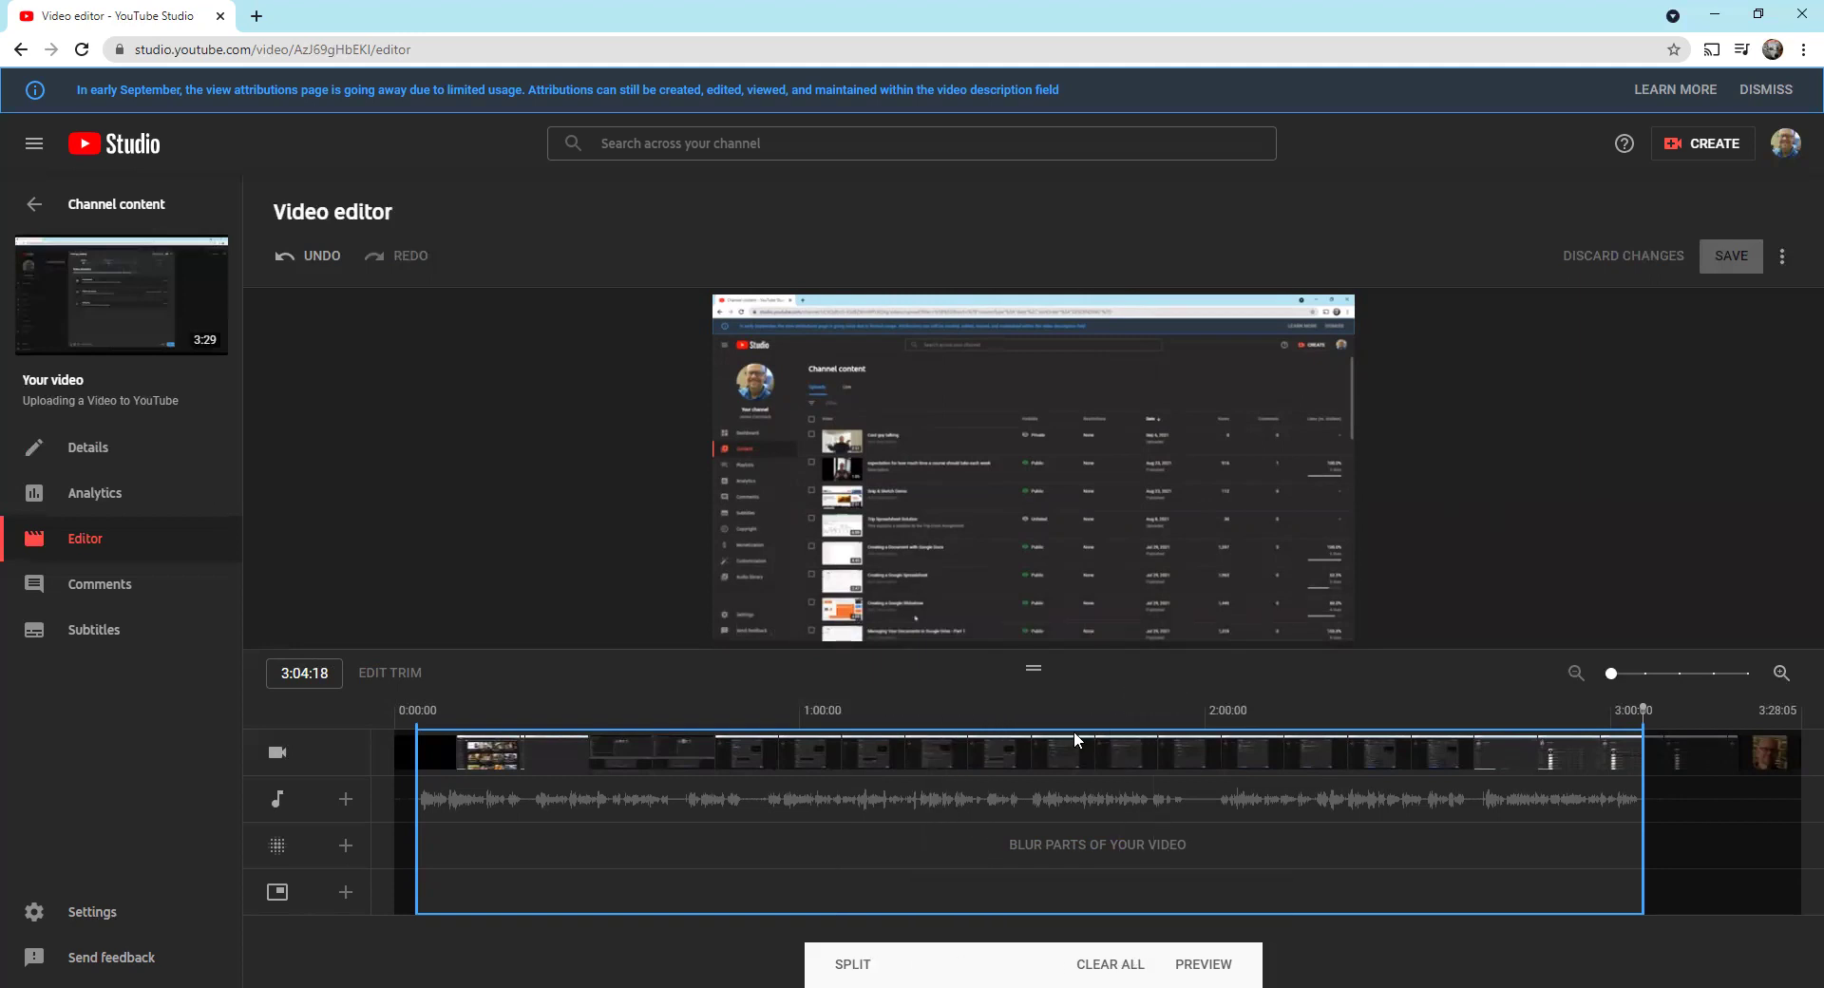
Split the trimmed video at 1:09:14, widen the gap into a cut-out middle section, and remove that cut.
left_click(865, 967)
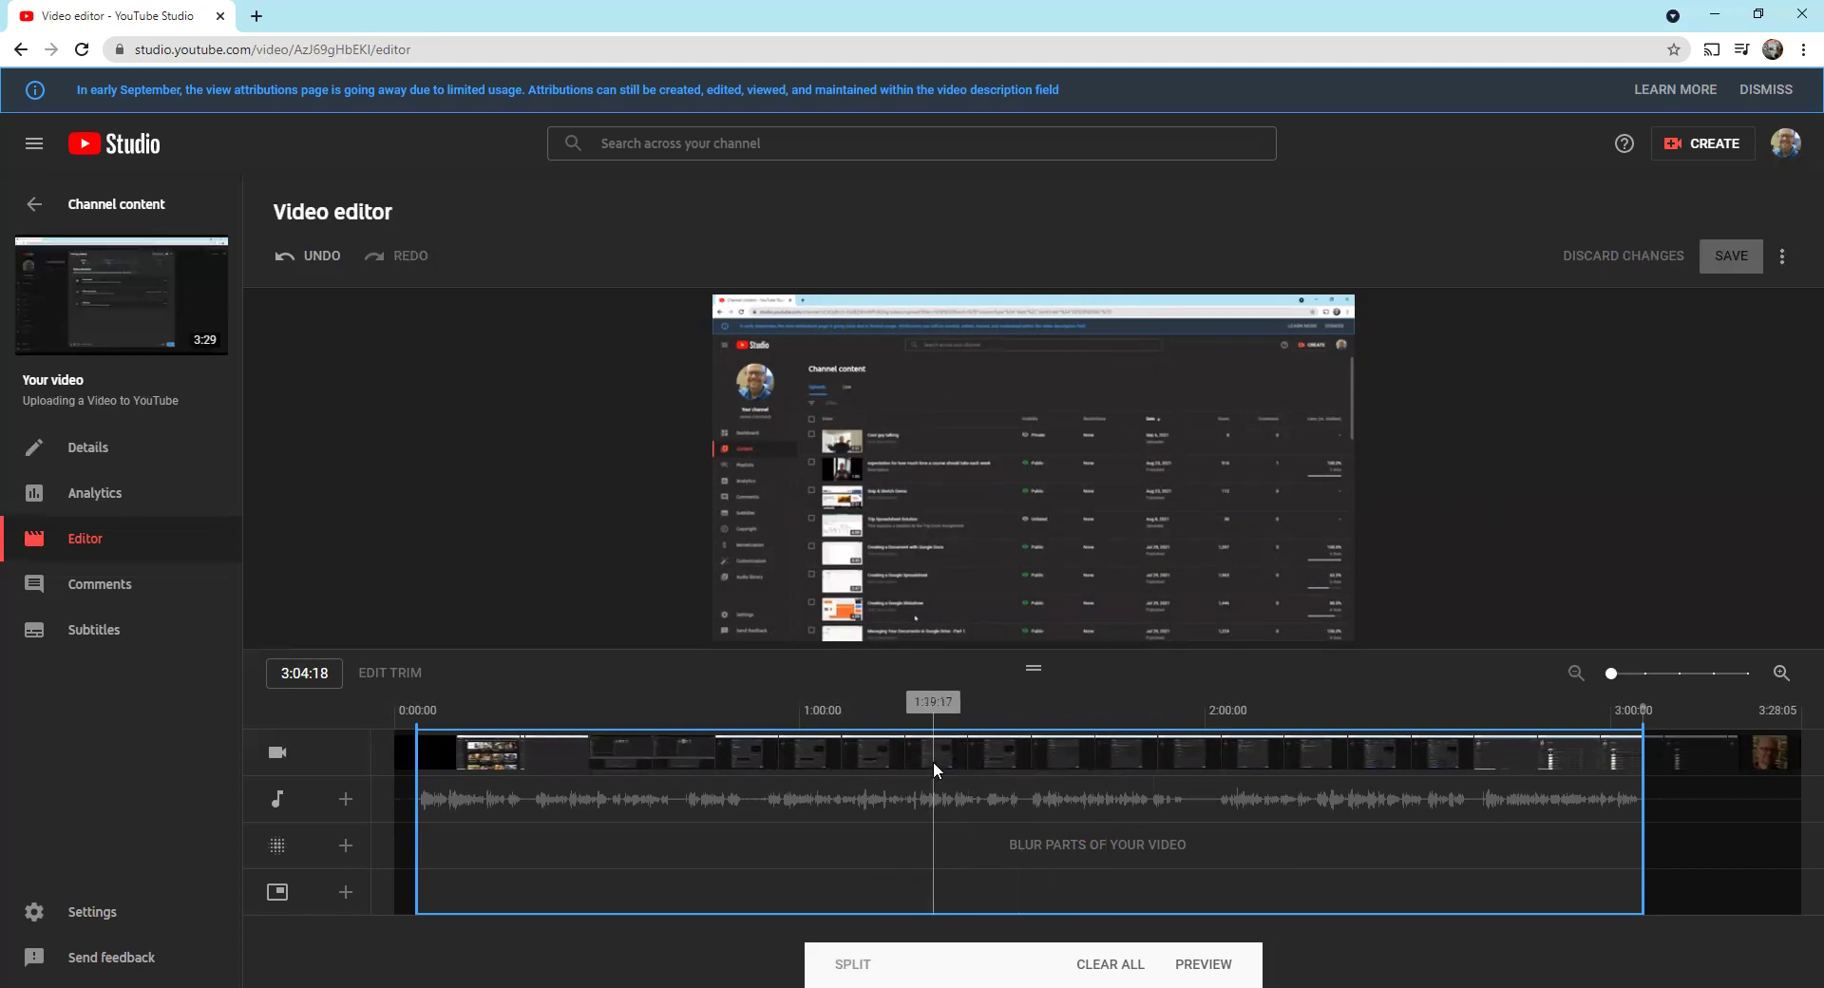
left_click(864, 773)
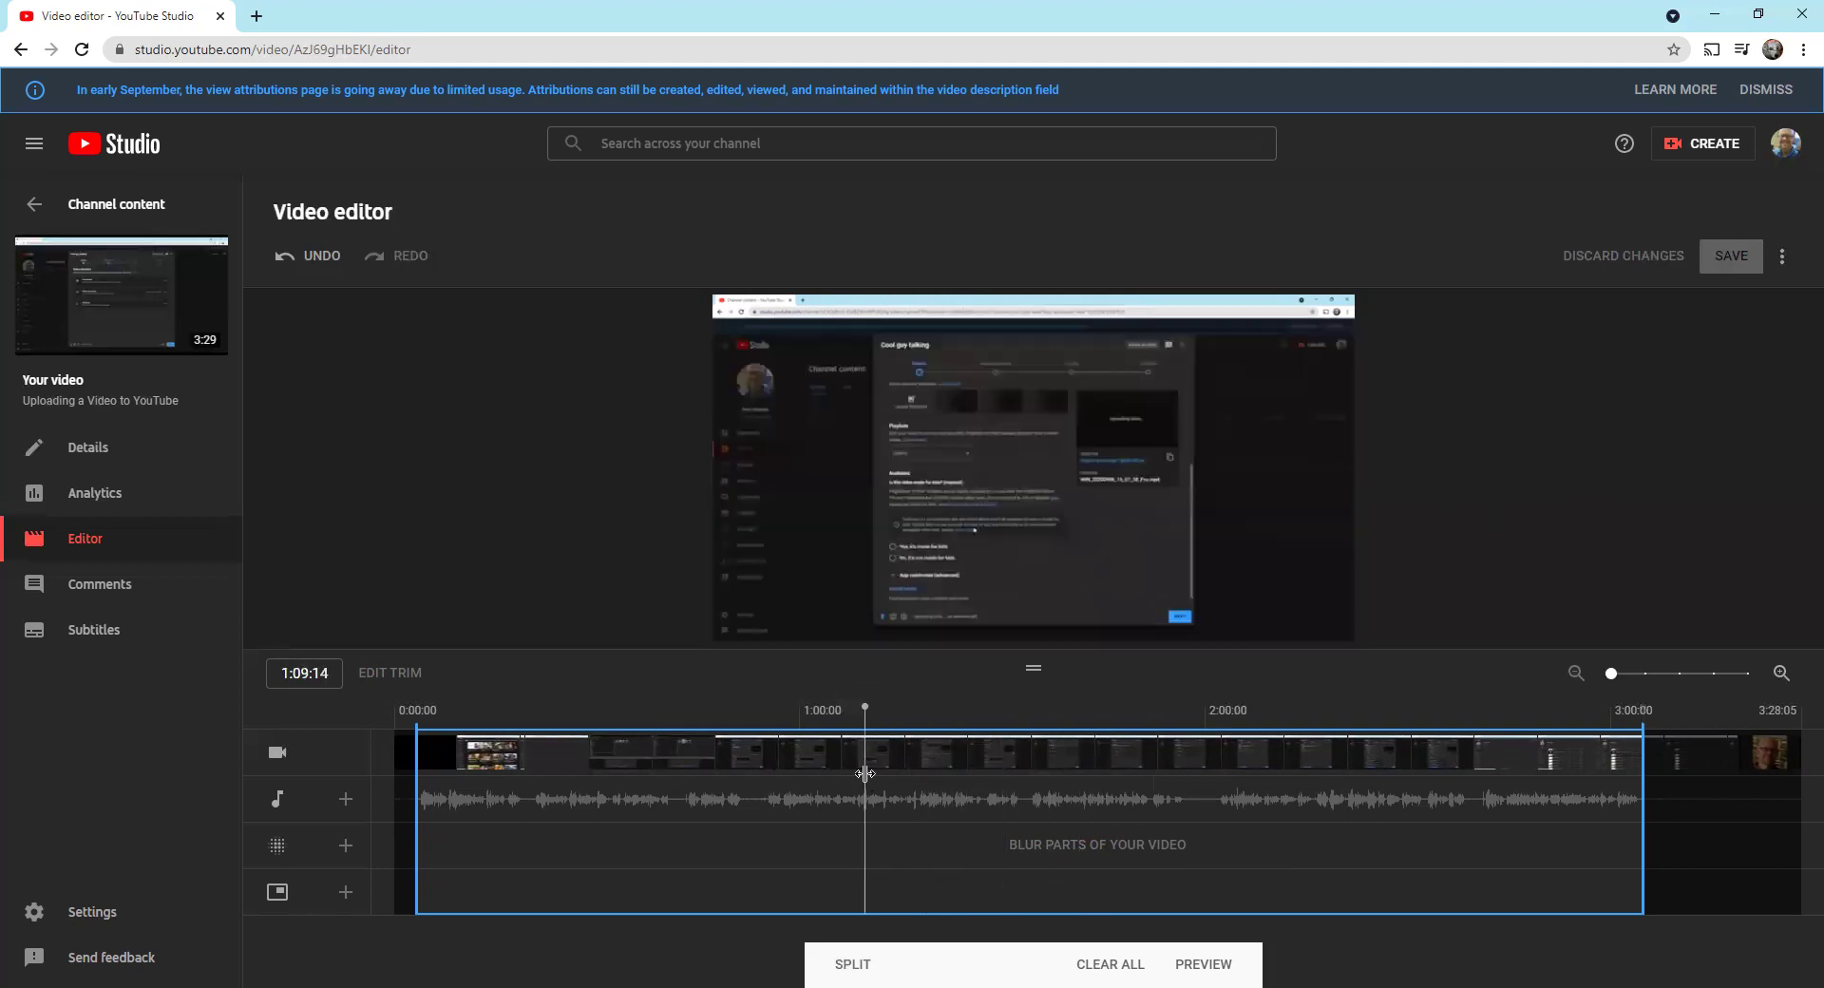
left_click(853, 966)
left_click_drag(864, 845, 1145, 844)
left_click_drag(863, 831, 719, 836)
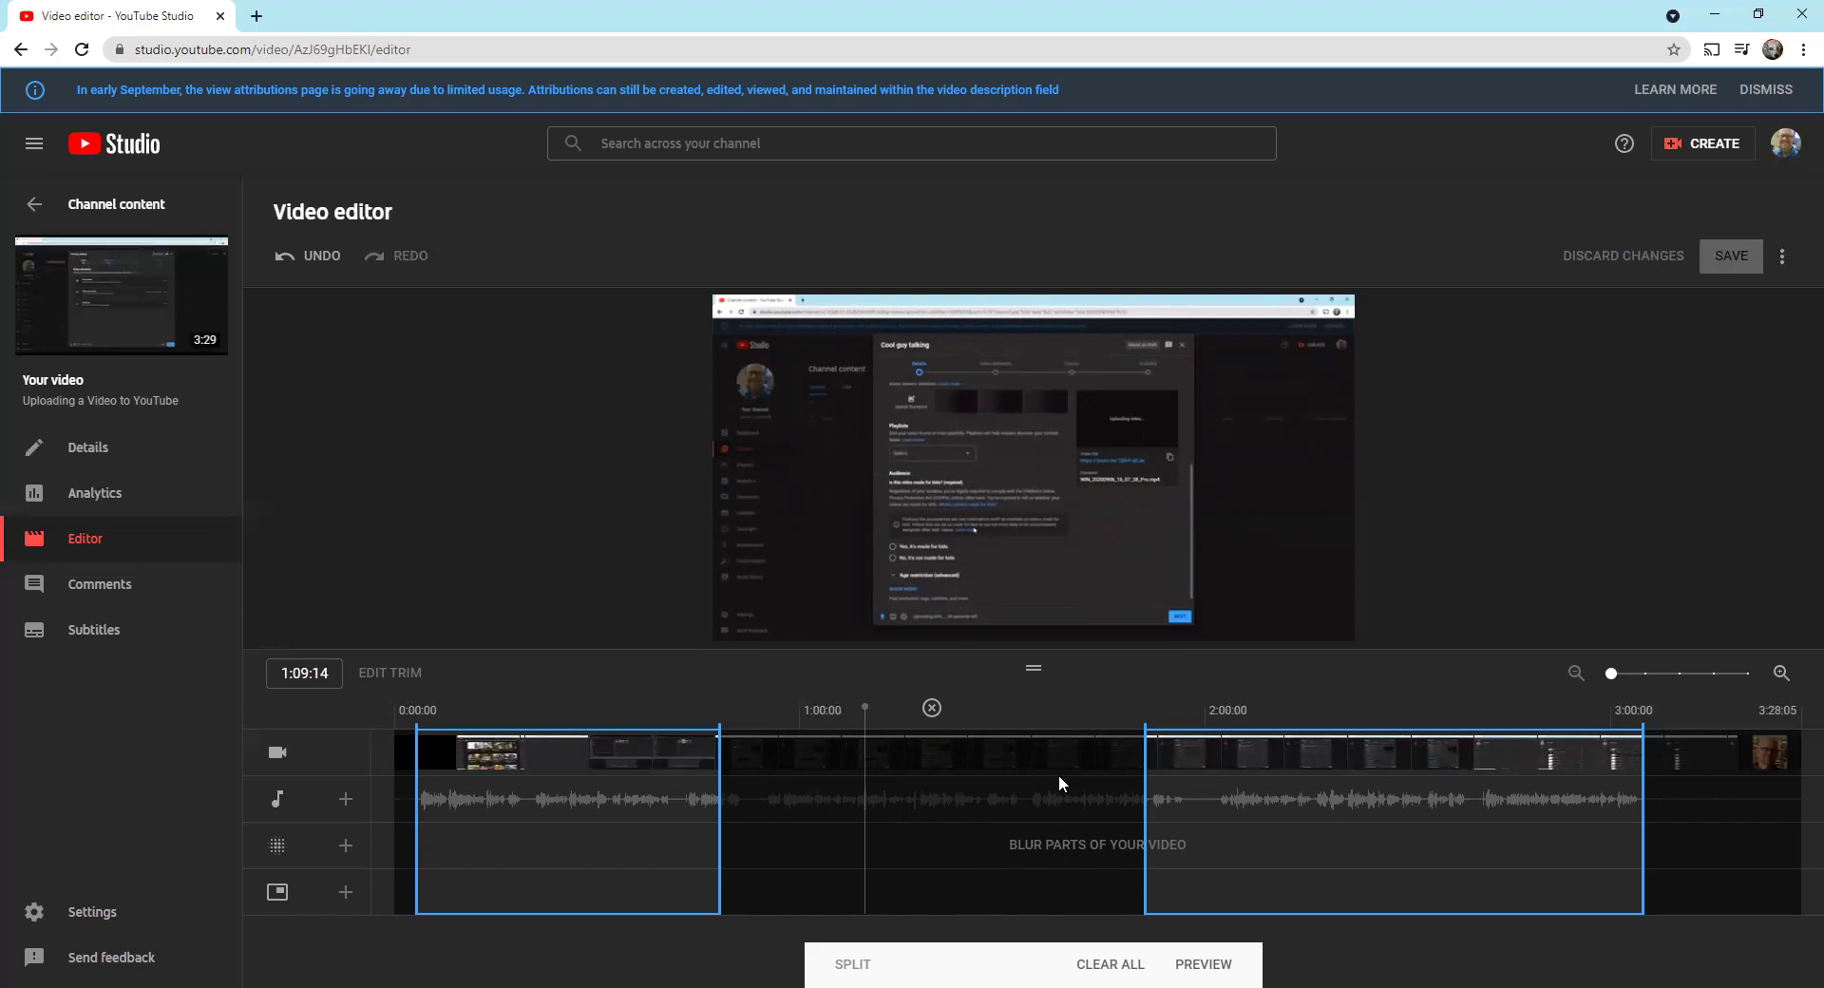
left_click(932, 709)
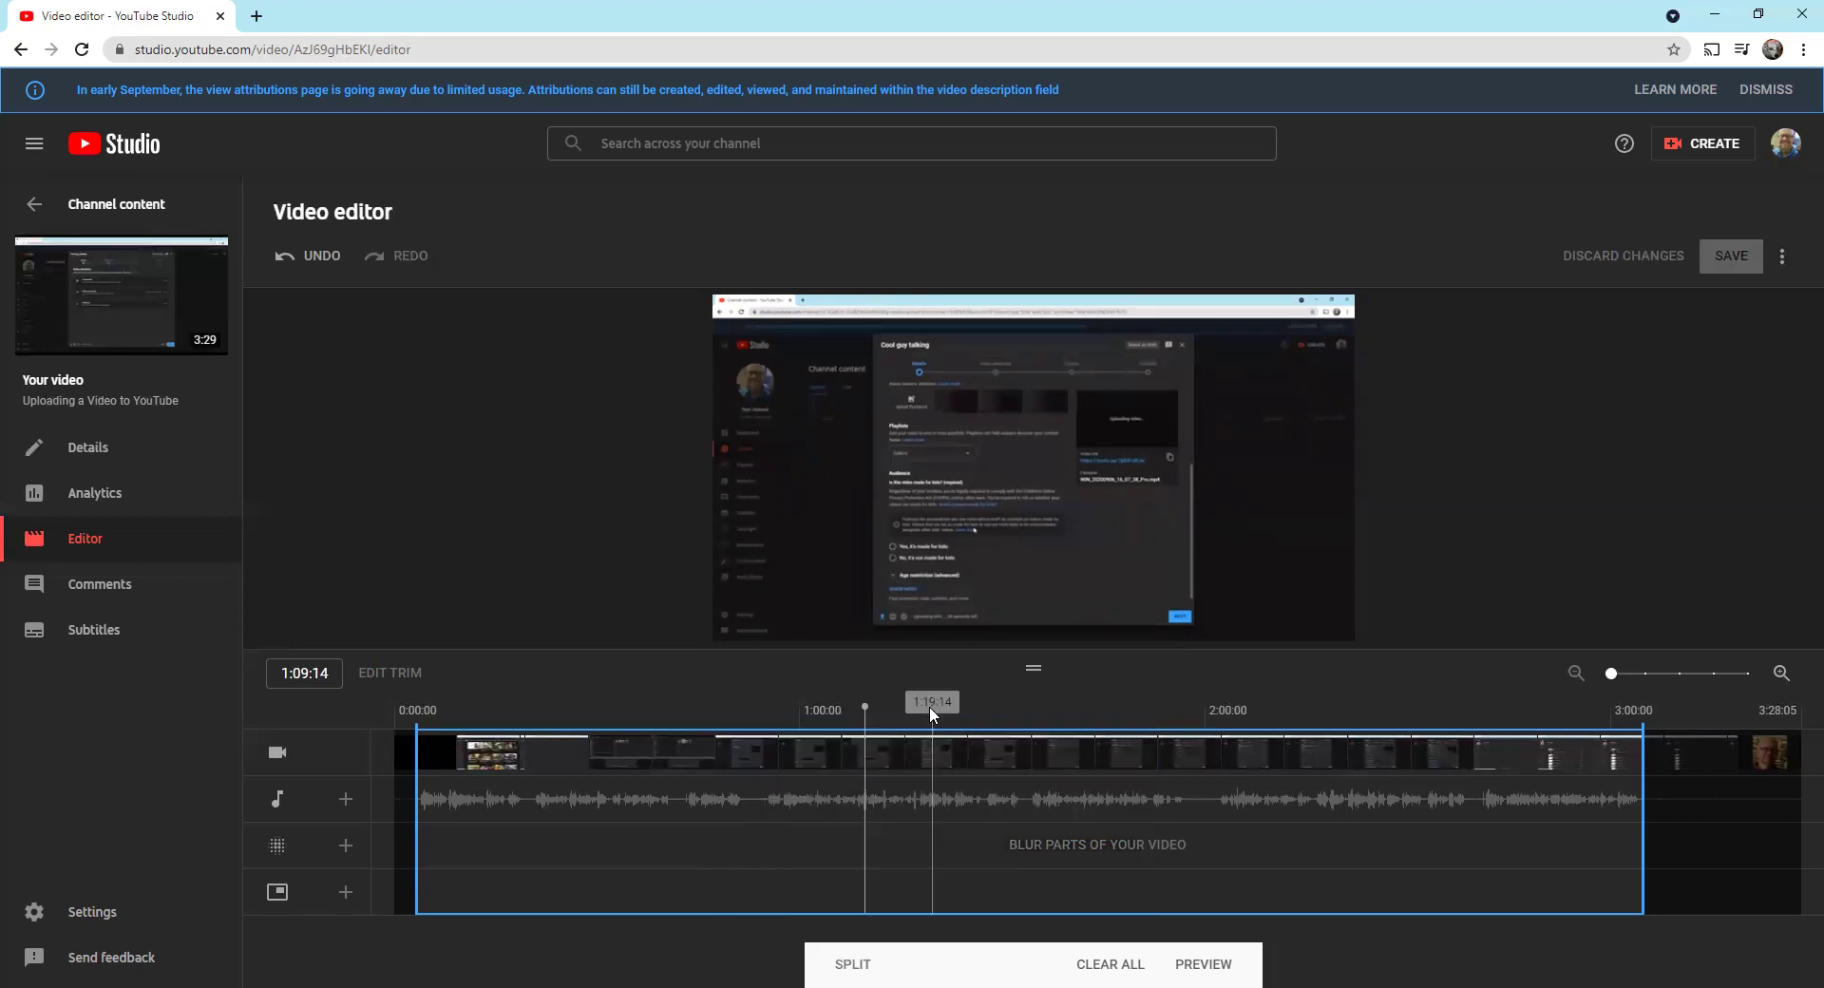
Apply the trim as a preview and save the changes to the video.
left_click(1209, 965)
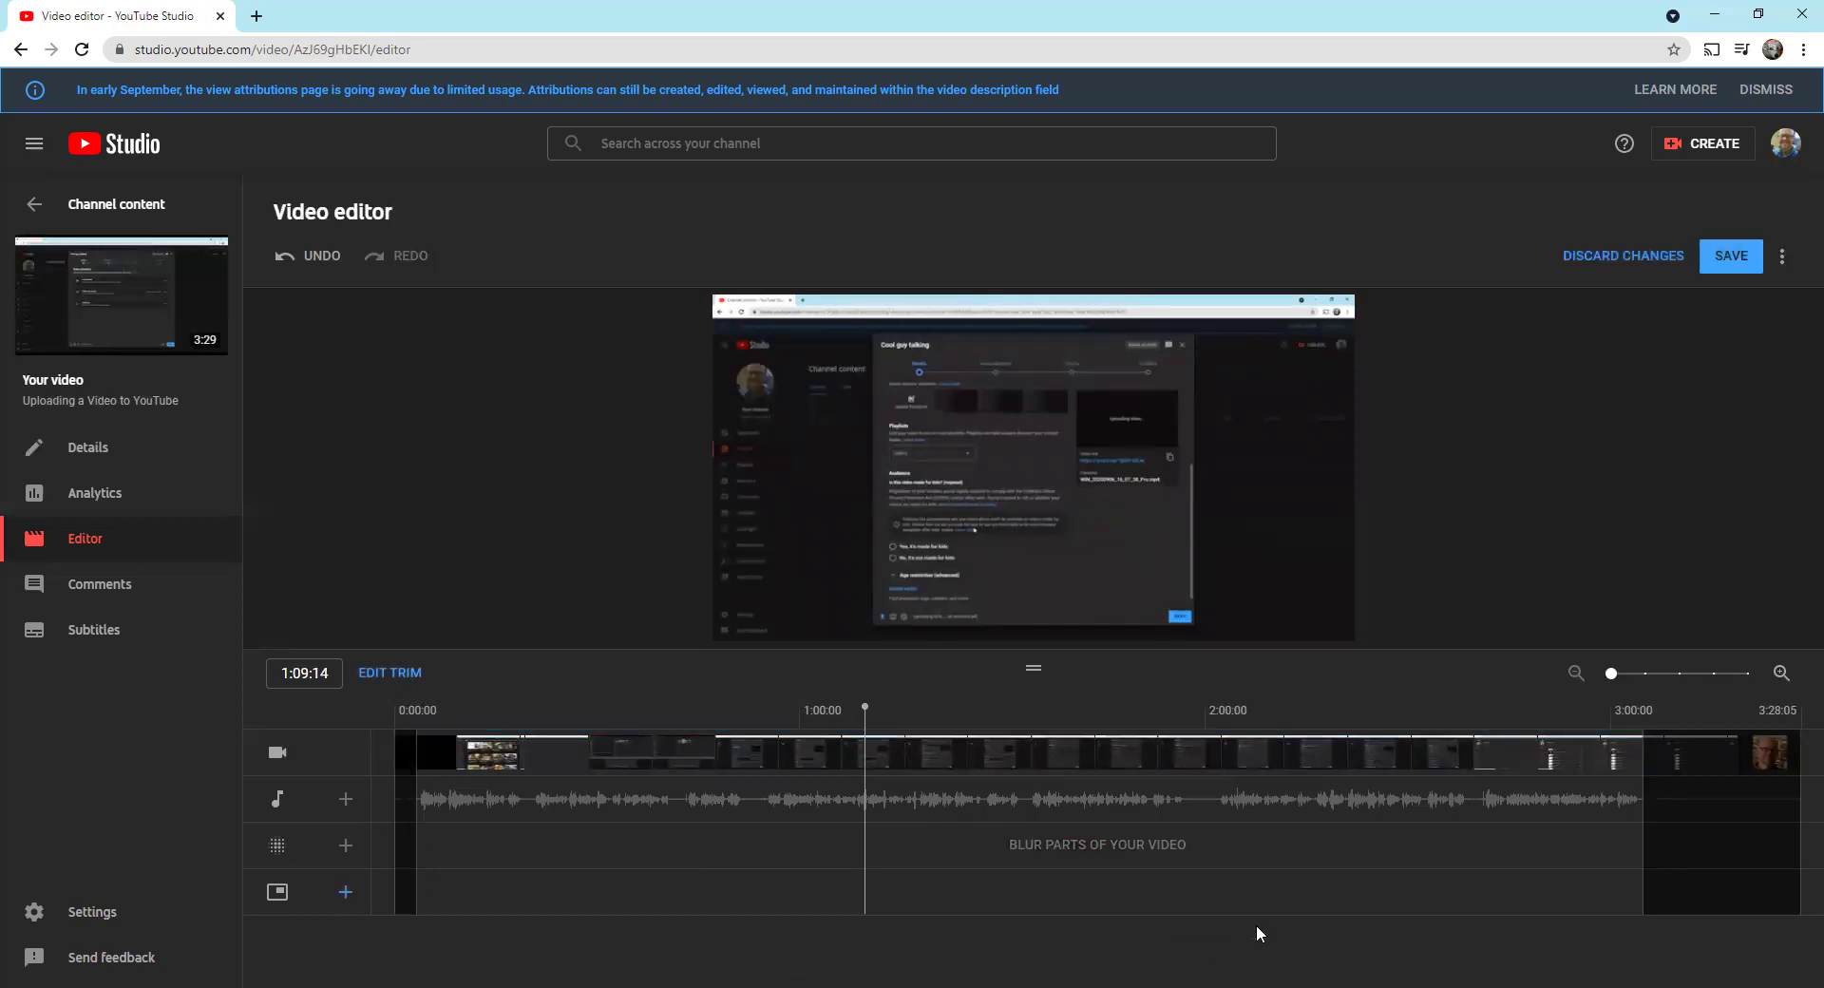
left_click(1732, 257)
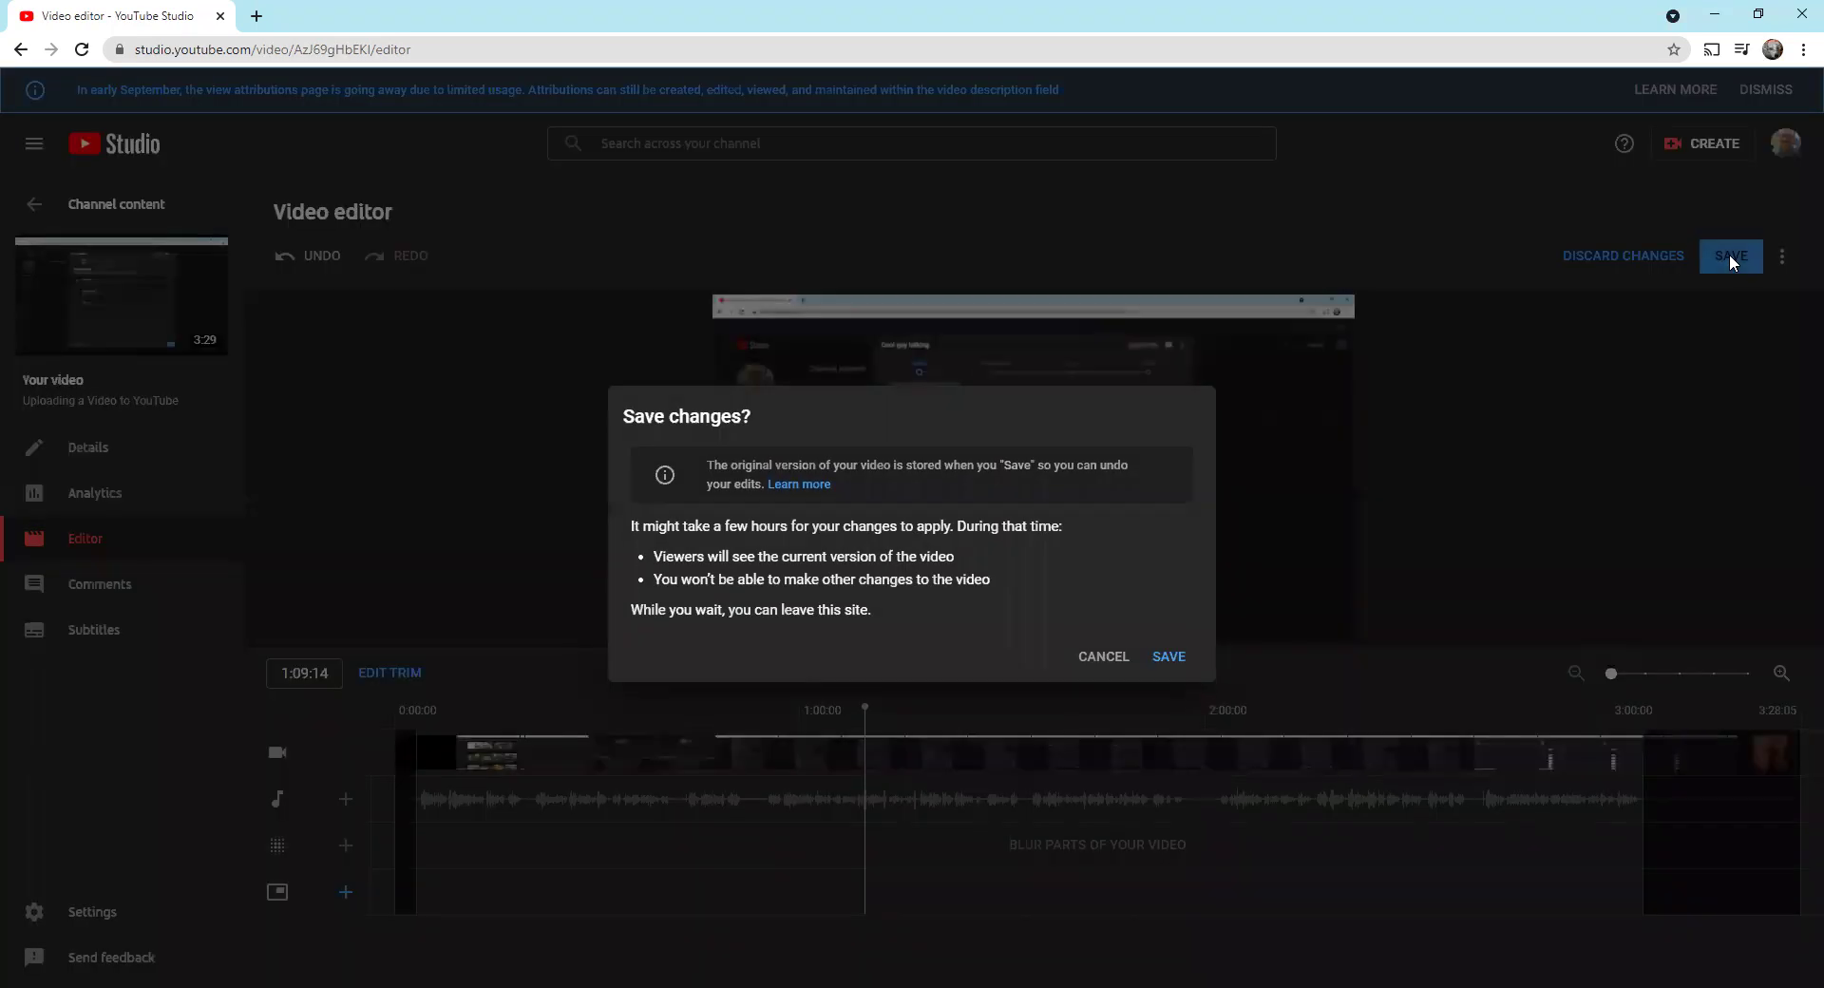
left_click(1179, 670)
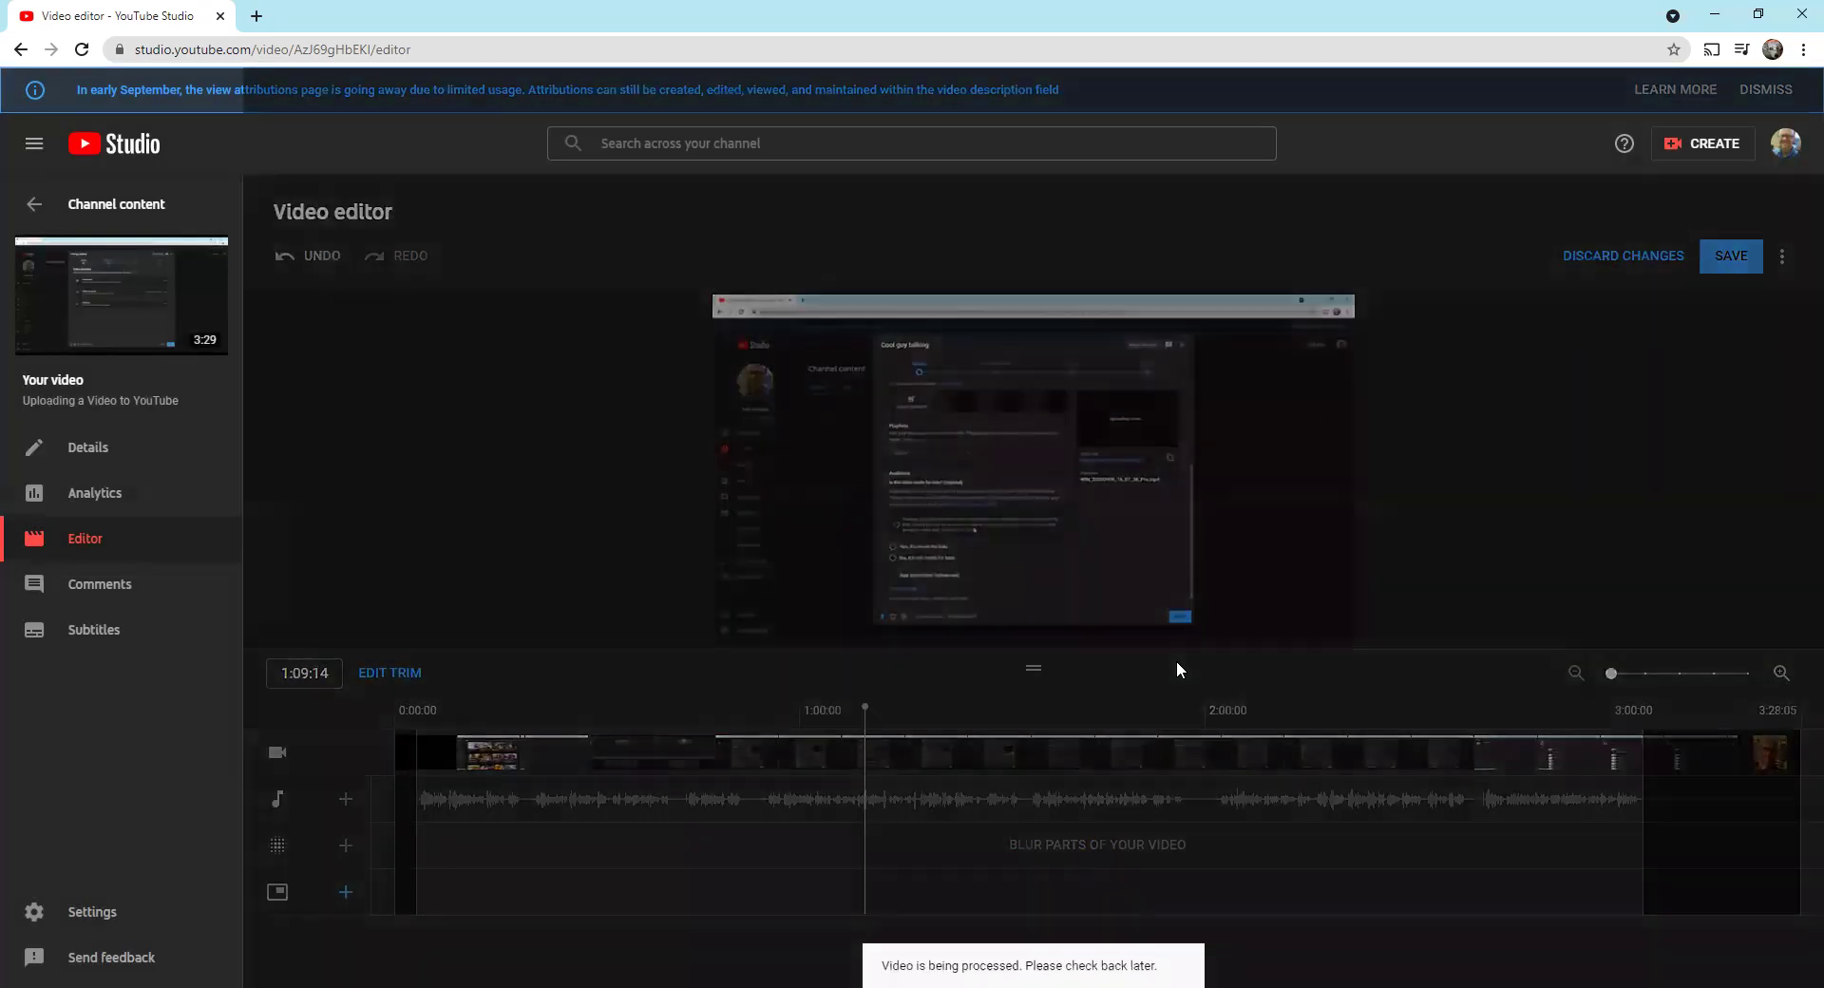